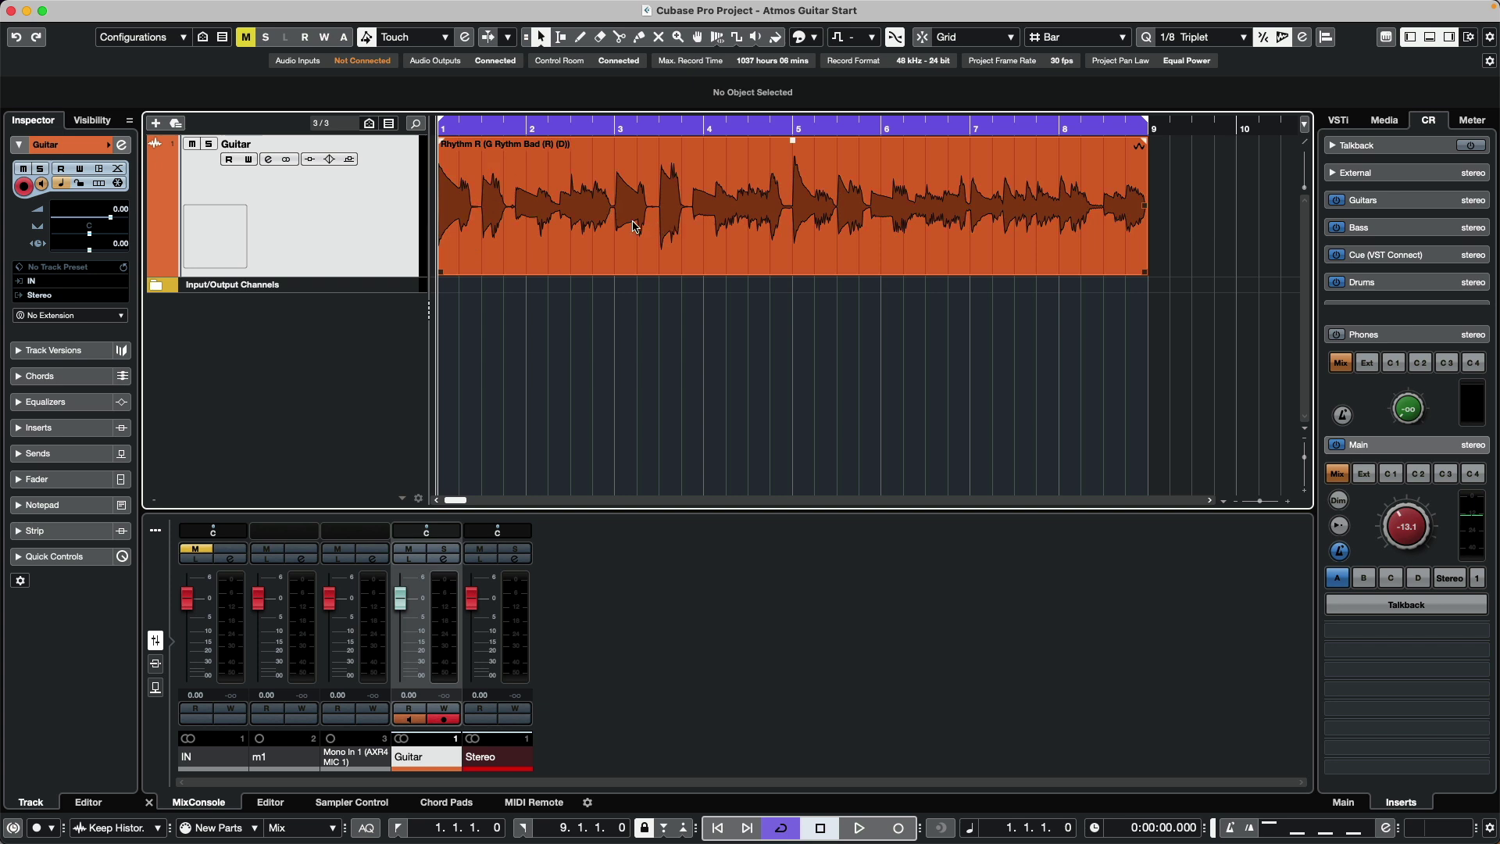
Play back the guitar part, then review the Project Setup settings
key(space)
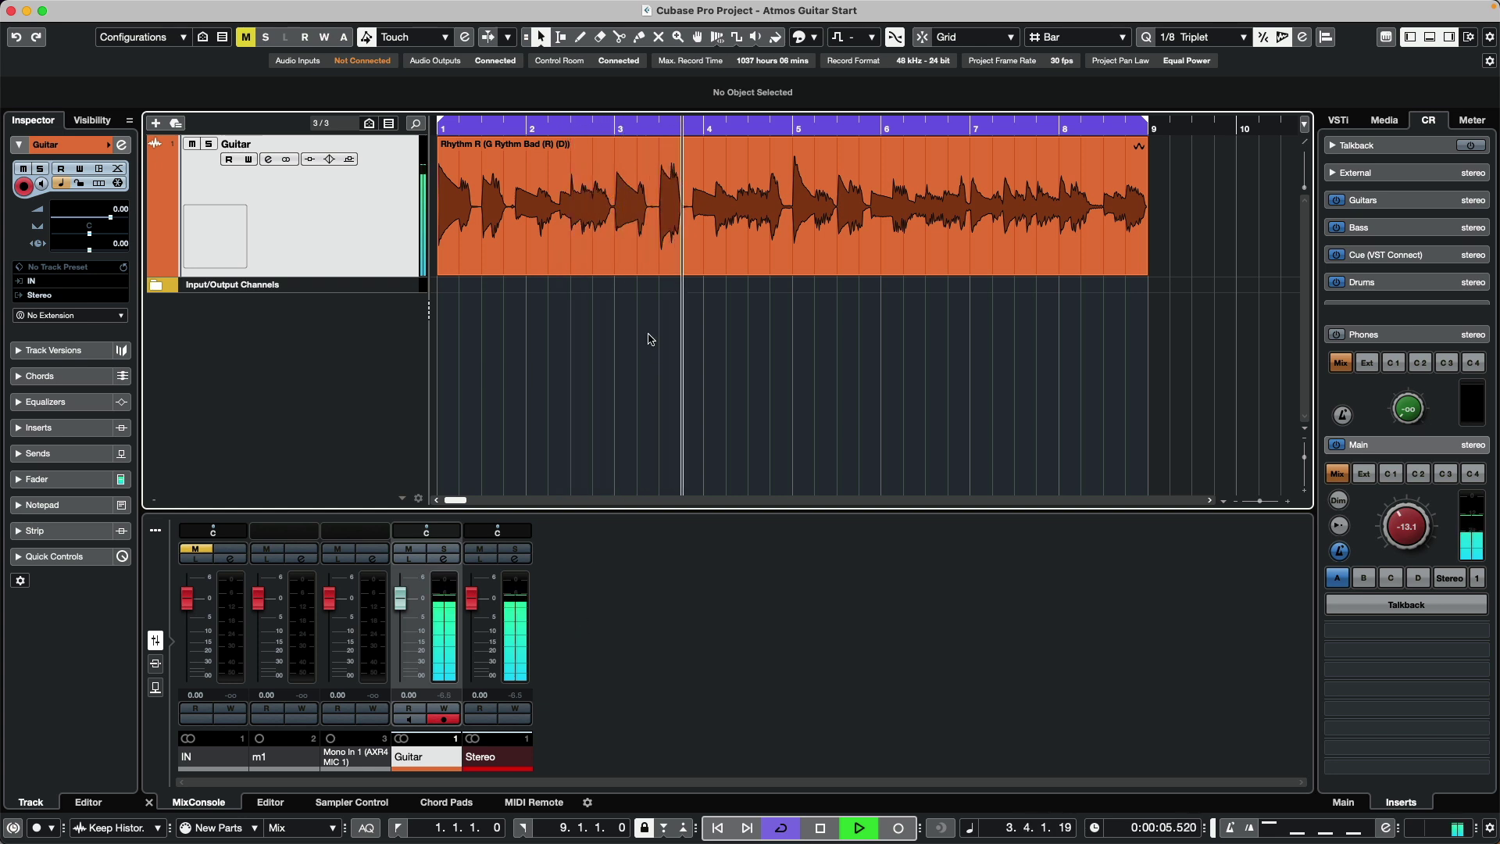
key(space)
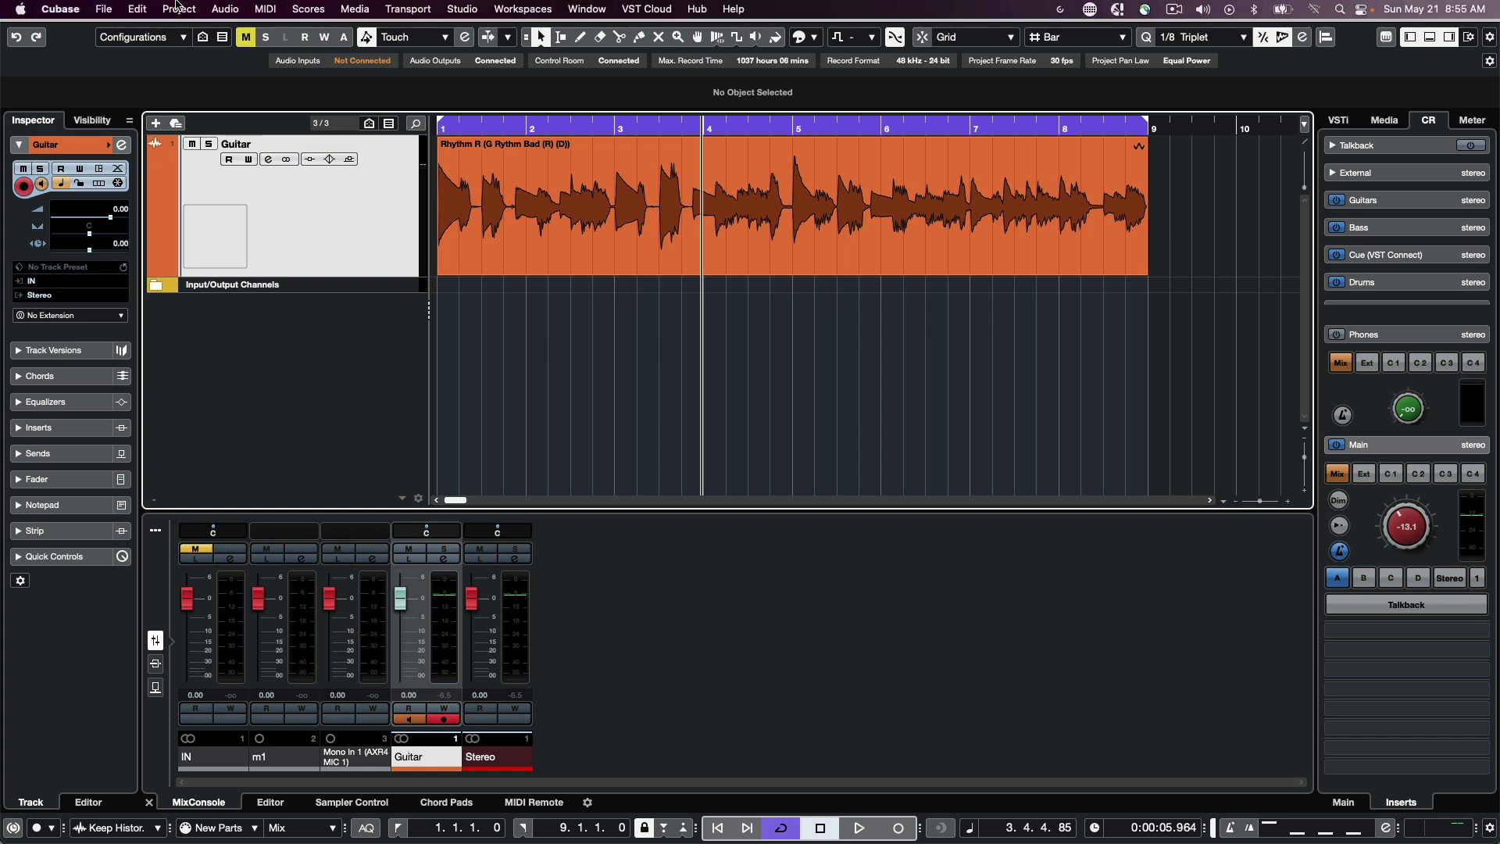
click(179, 10)
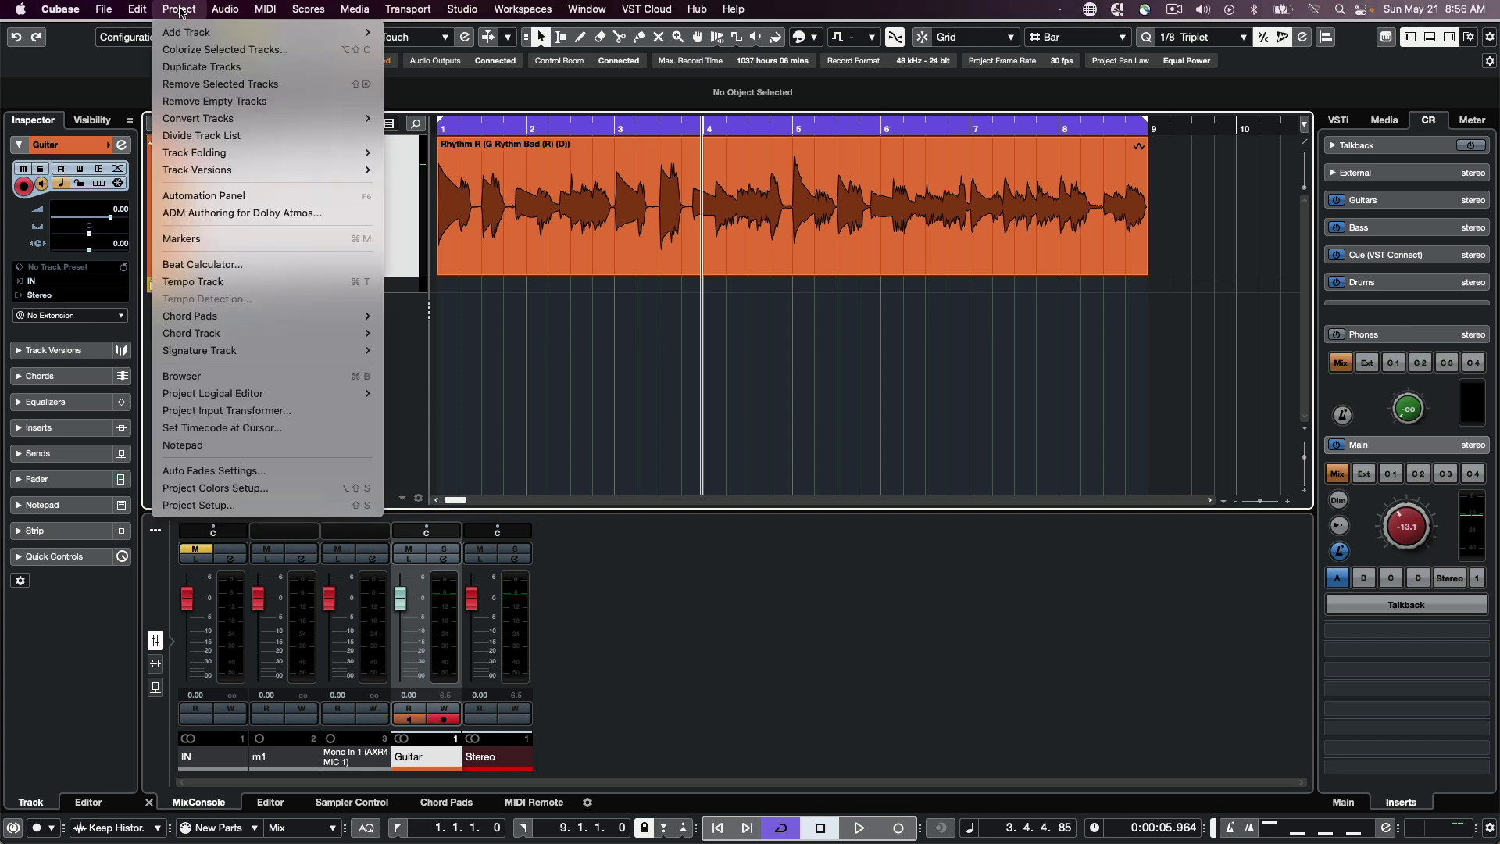
click(219, 505)
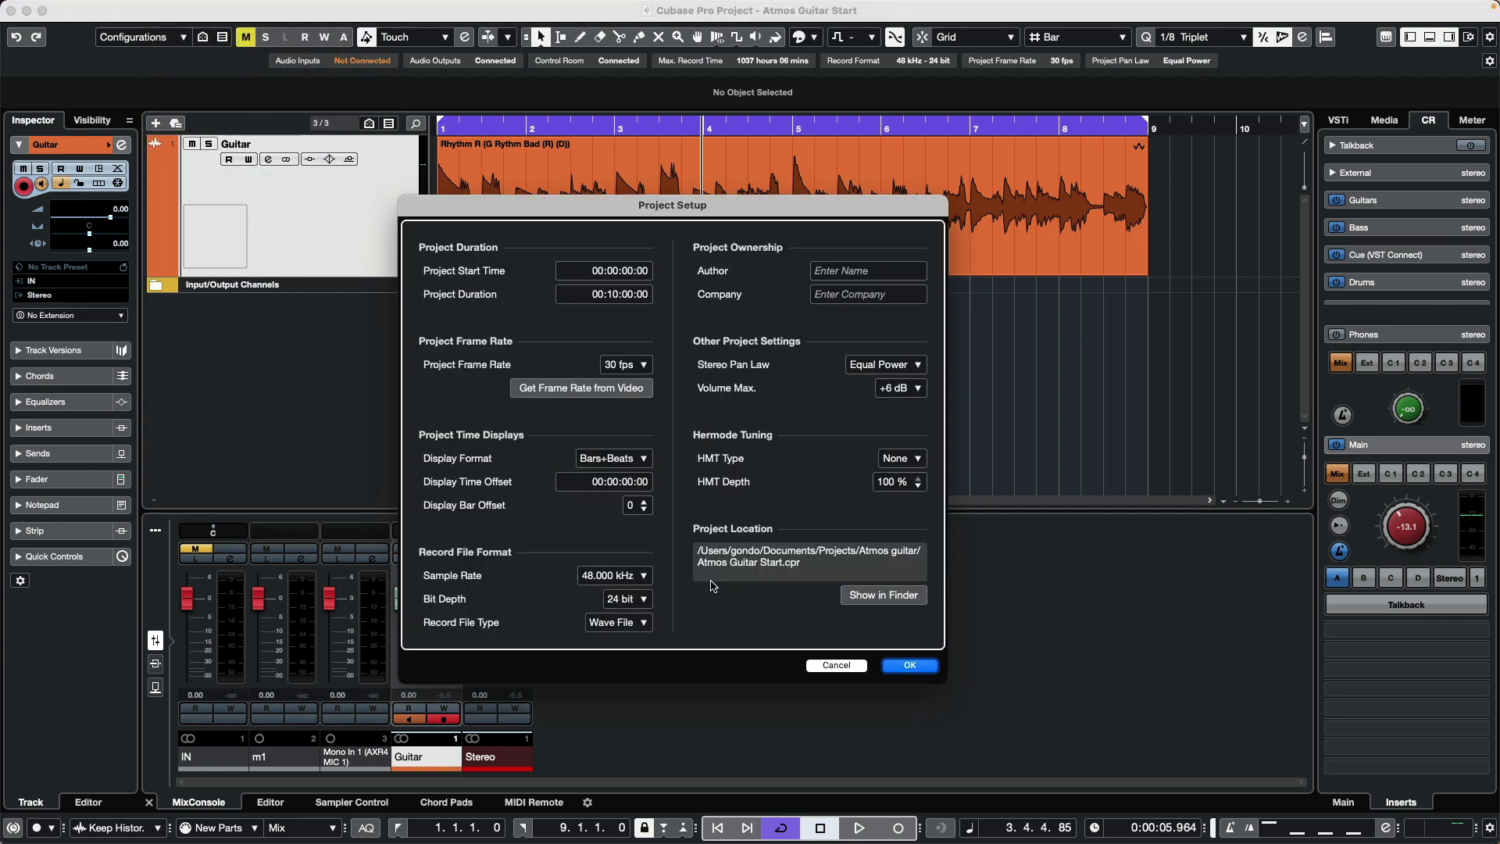
click(906, 664)
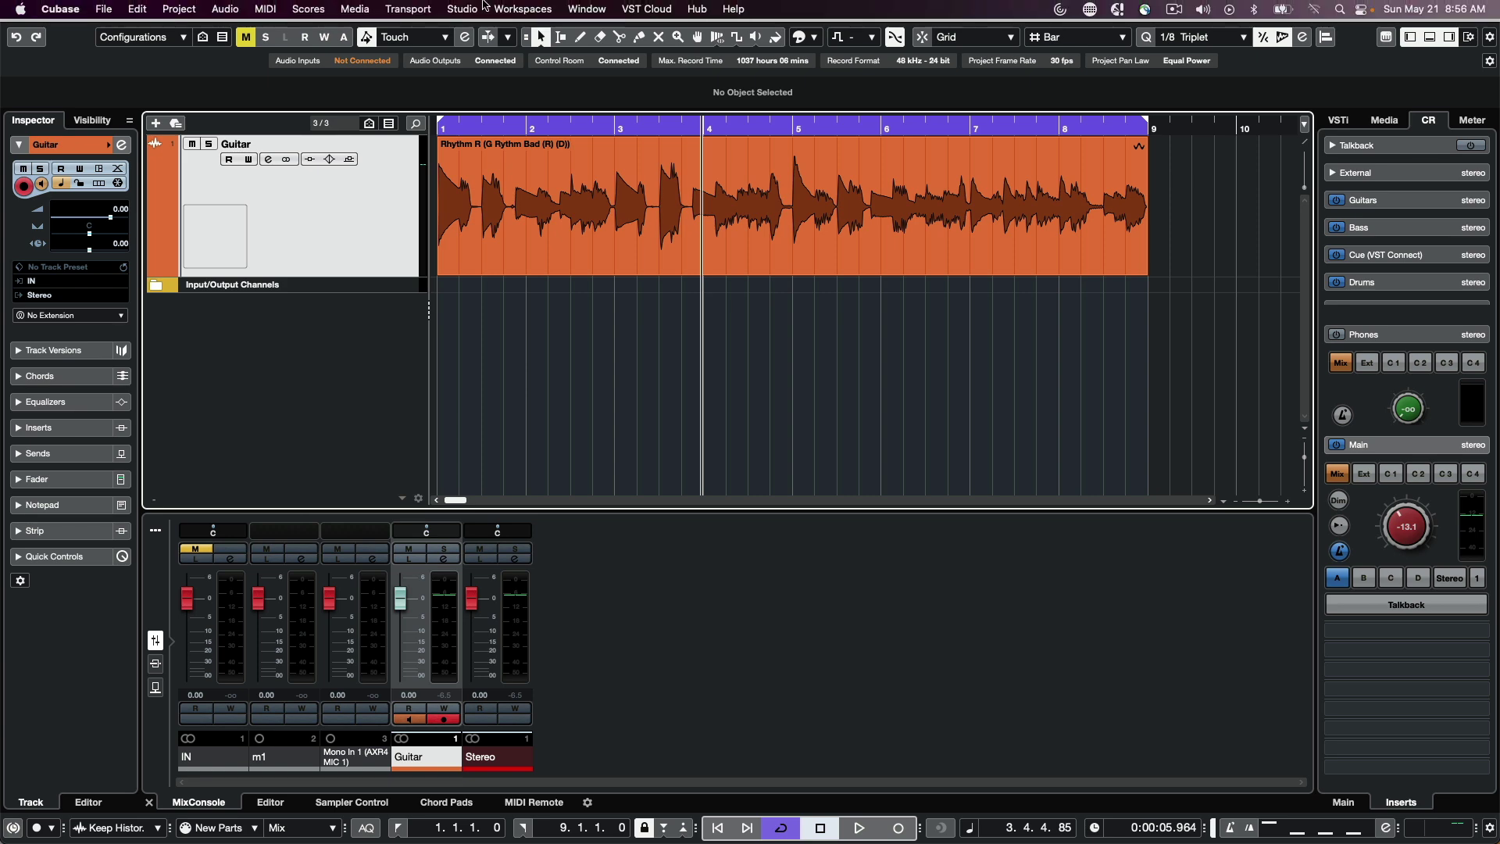
Check the Telestream Audio Capture device in Studio Setup, leaving the buffer size at 512
click(469, 8)
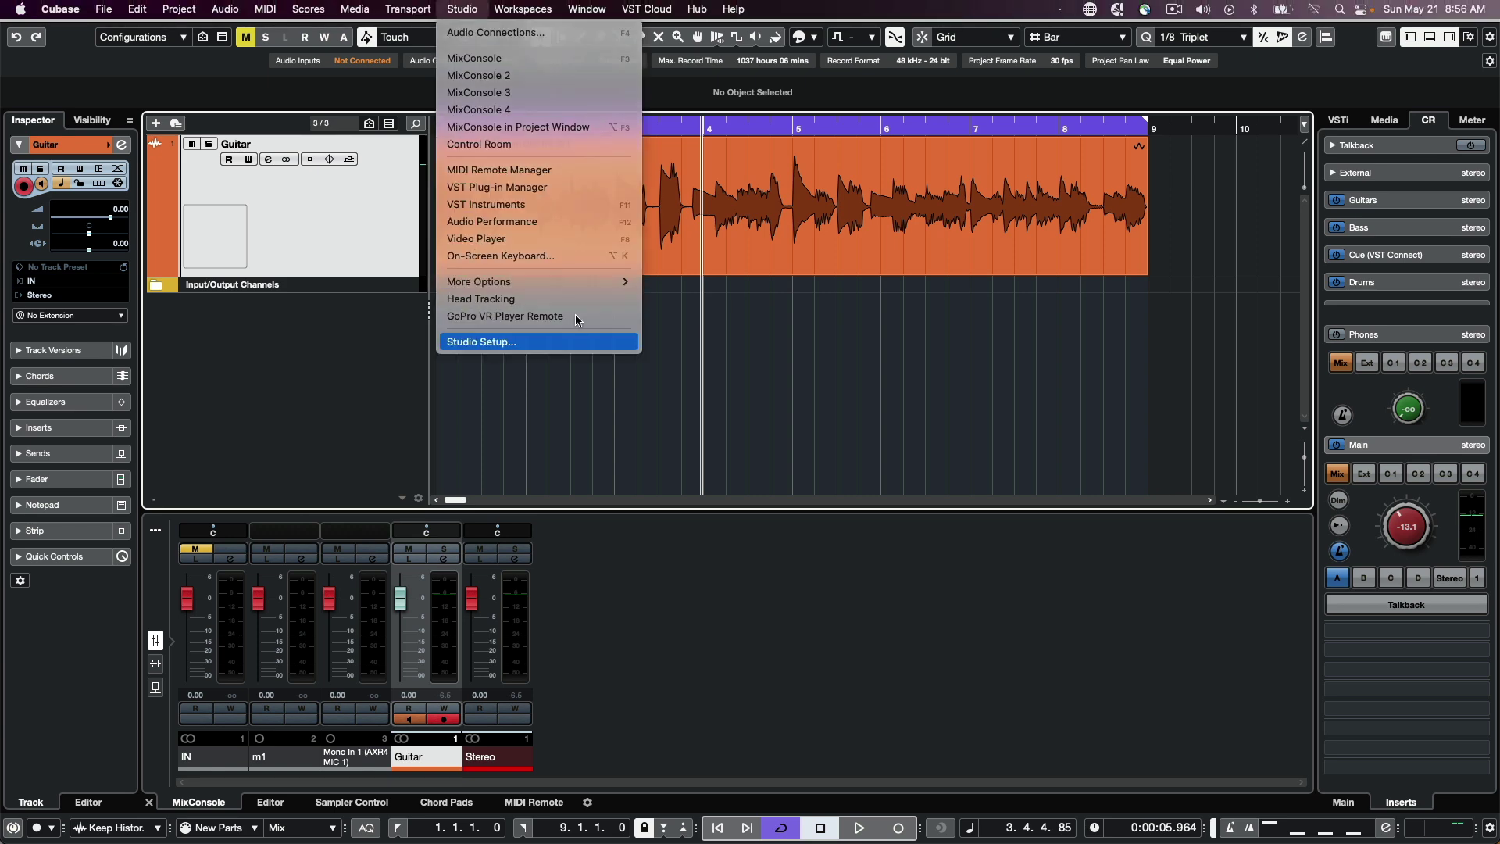
click(547, 341)
click(483, 263)
click(504, 283)
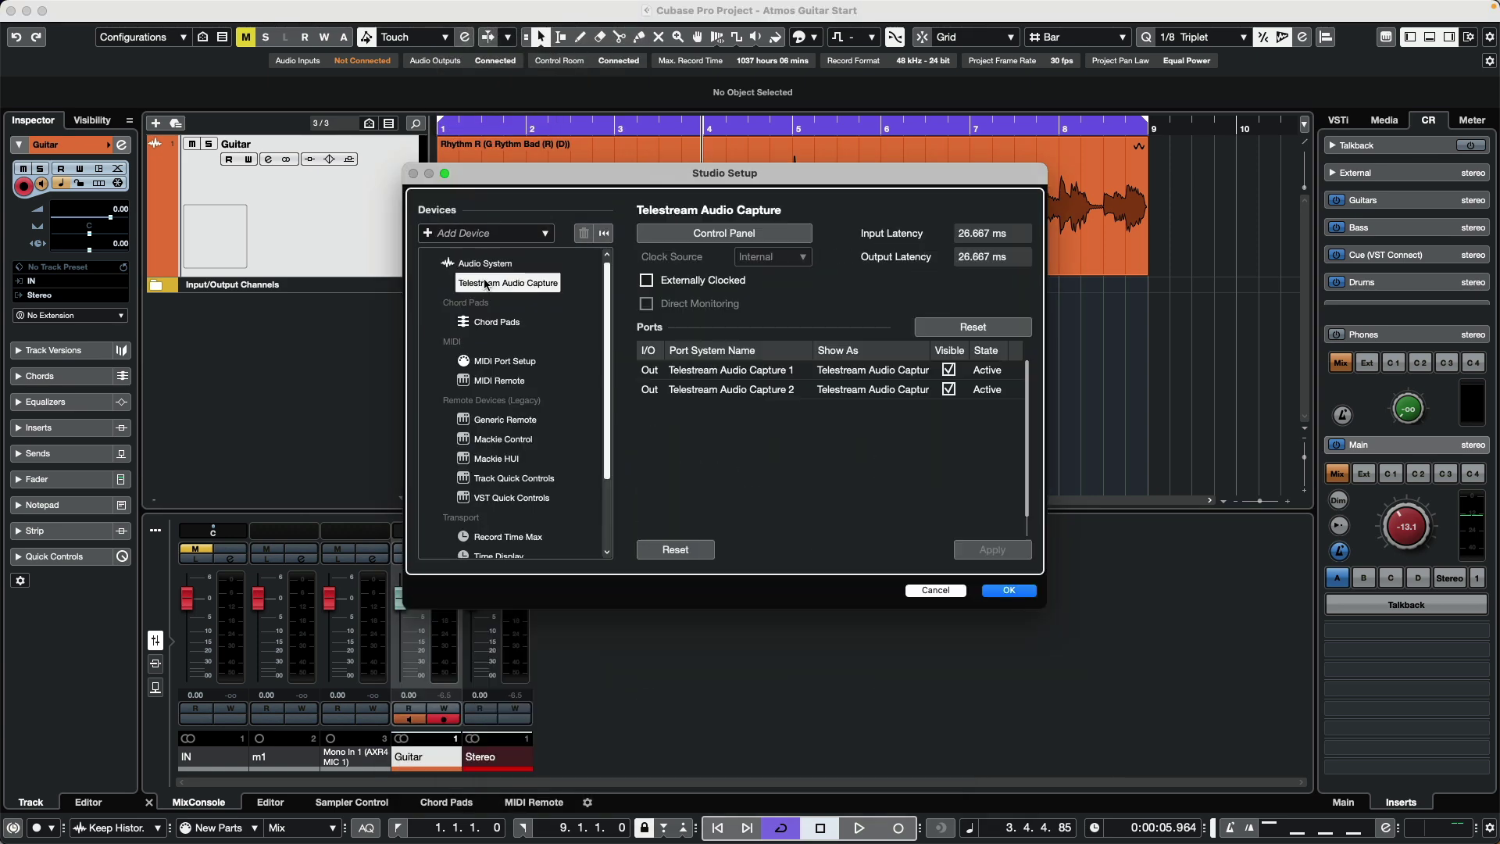
click(745, 234)
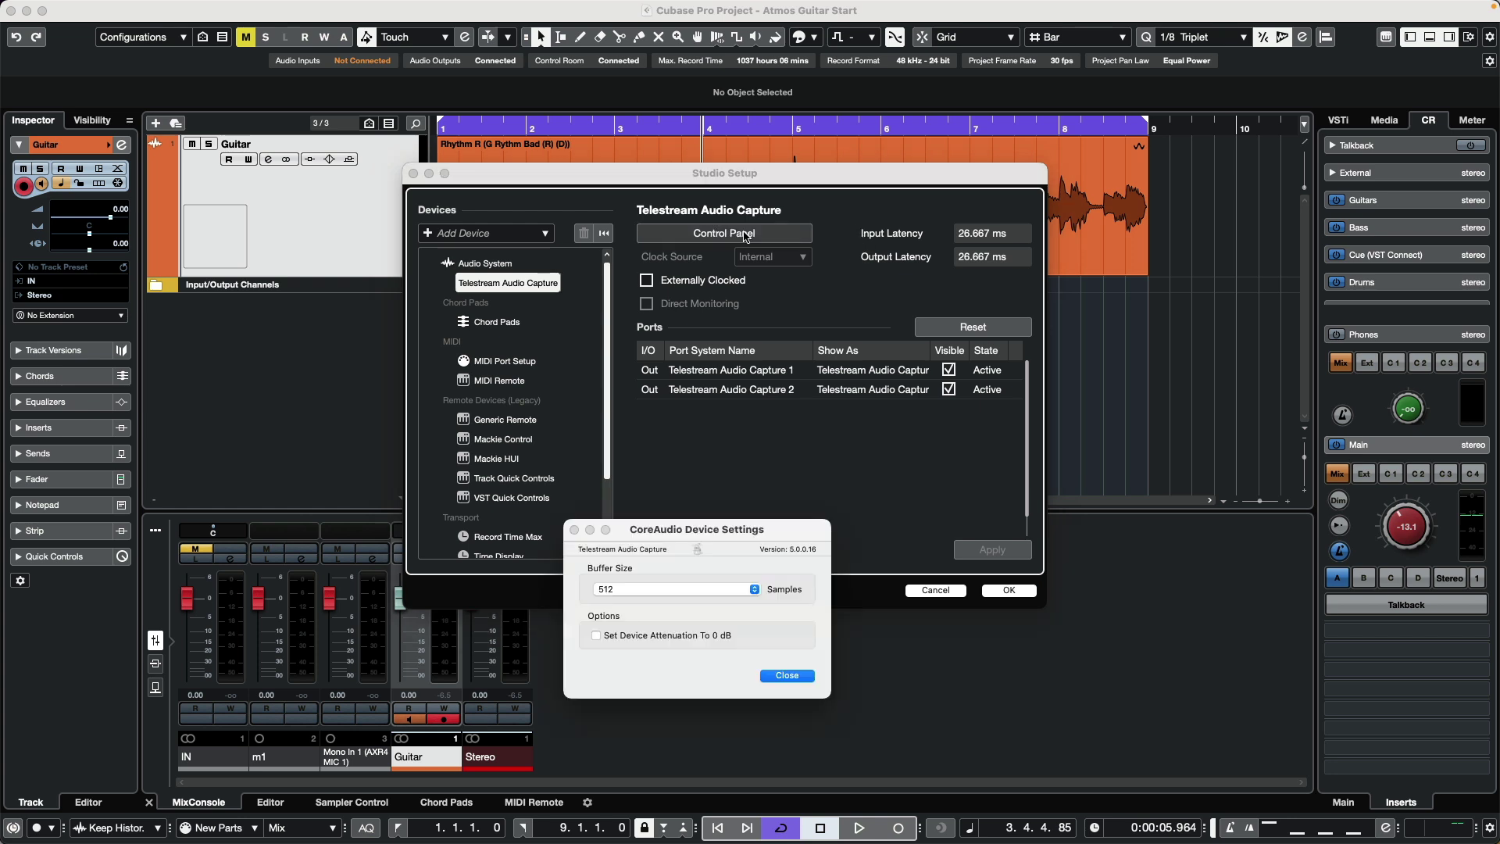
drag(699, 526, 697, 284)
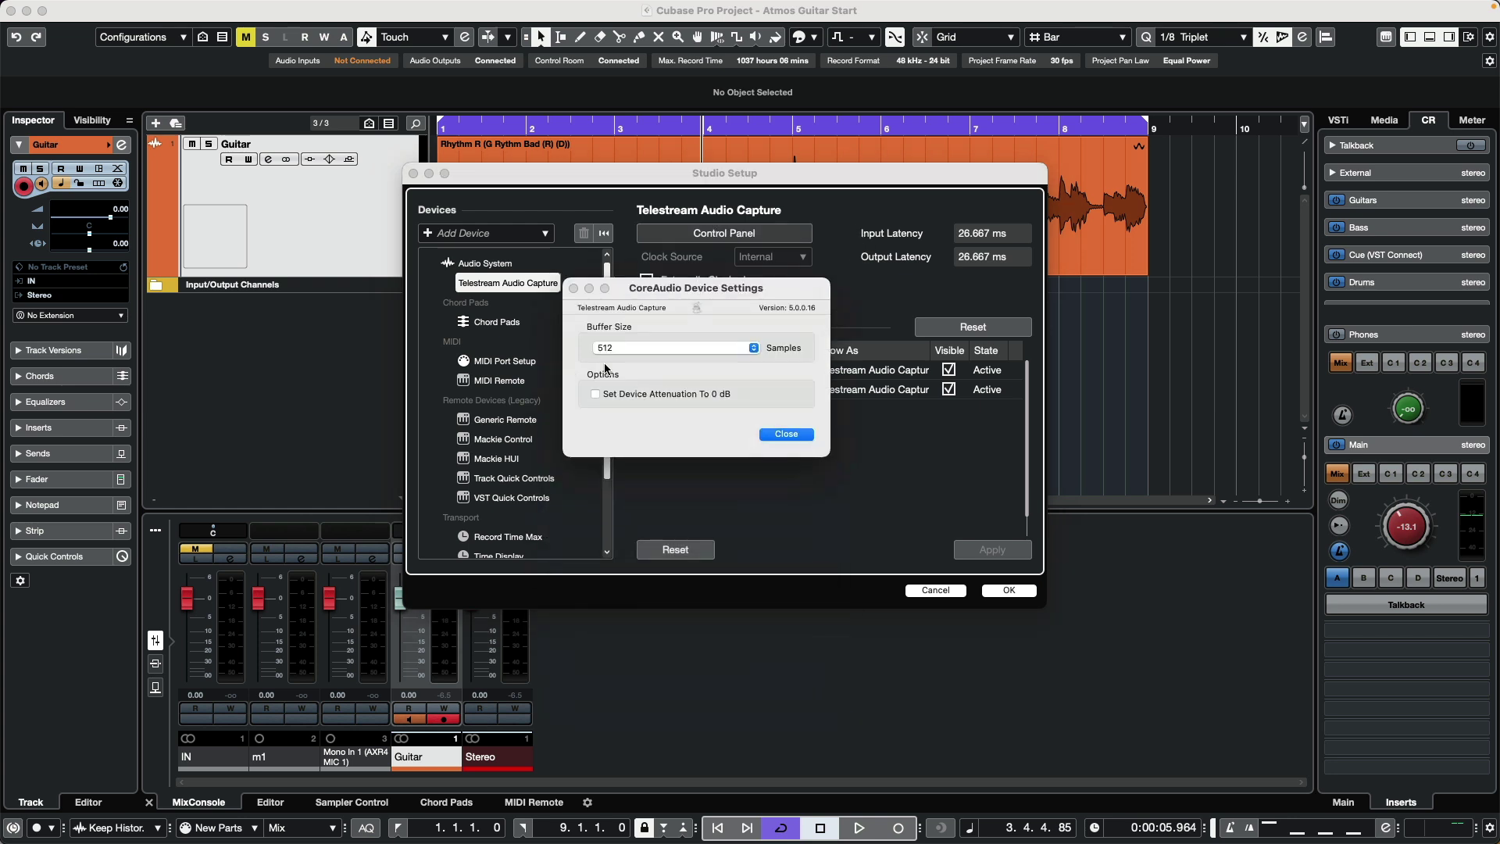
click(806, 435)
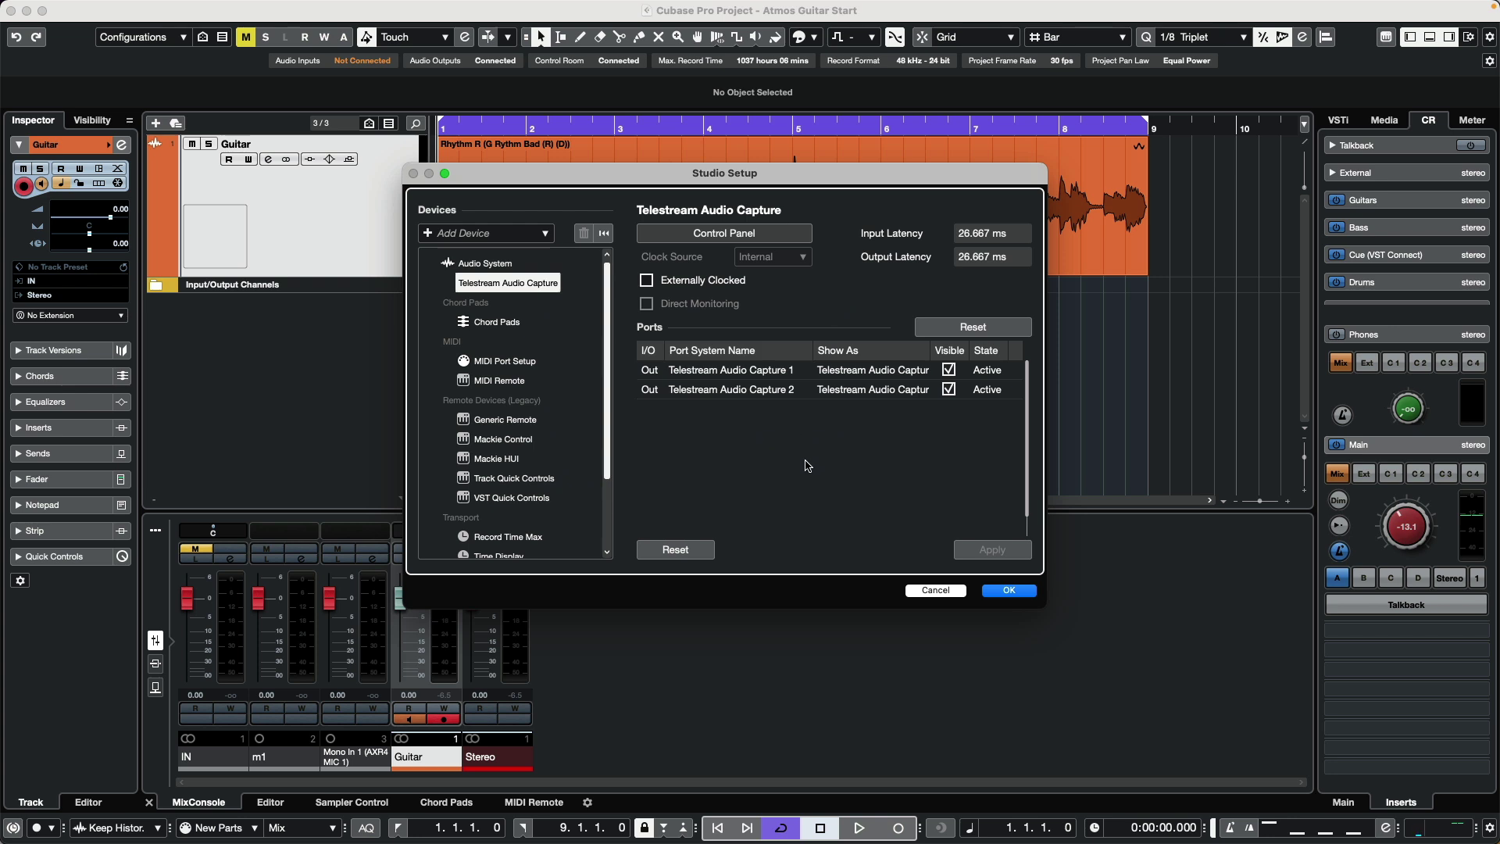
click(1010, 590)
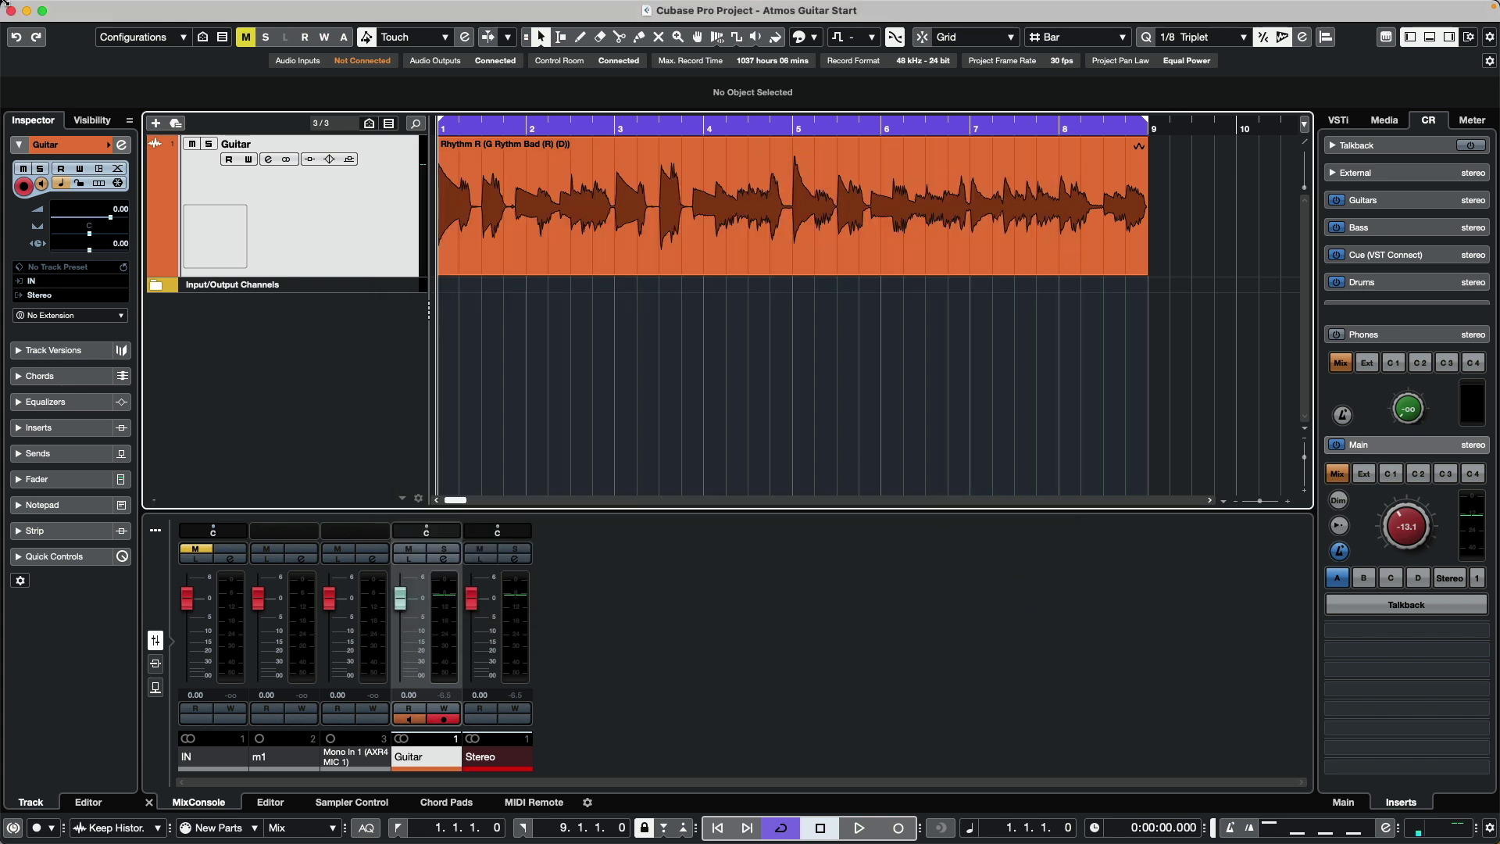
Uncheck Use Phones Channel as Preview Channel in Control Room preferences and apply
click(86, 8)
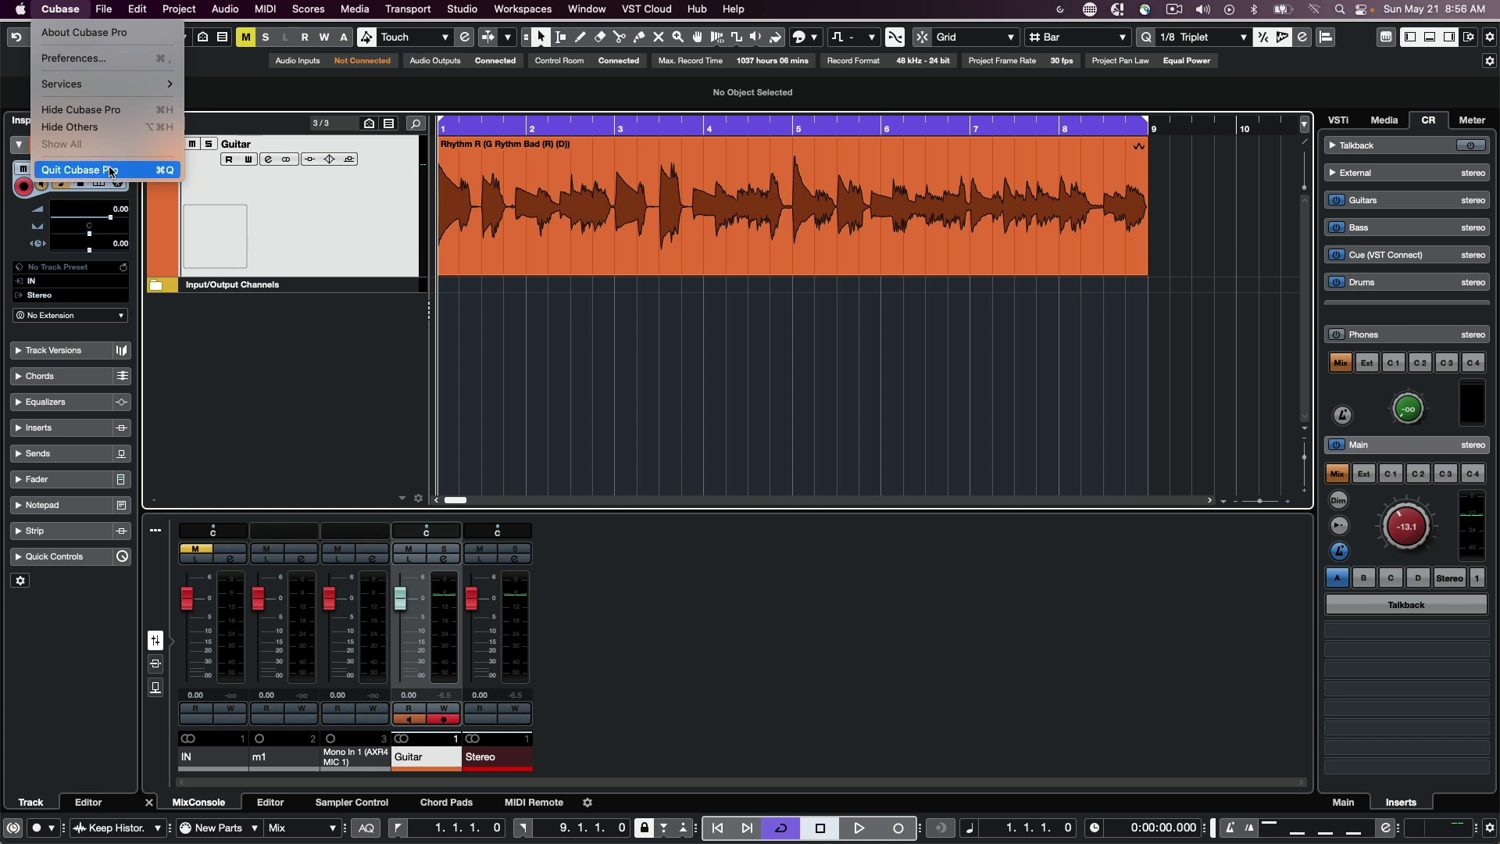
click(72, 57)
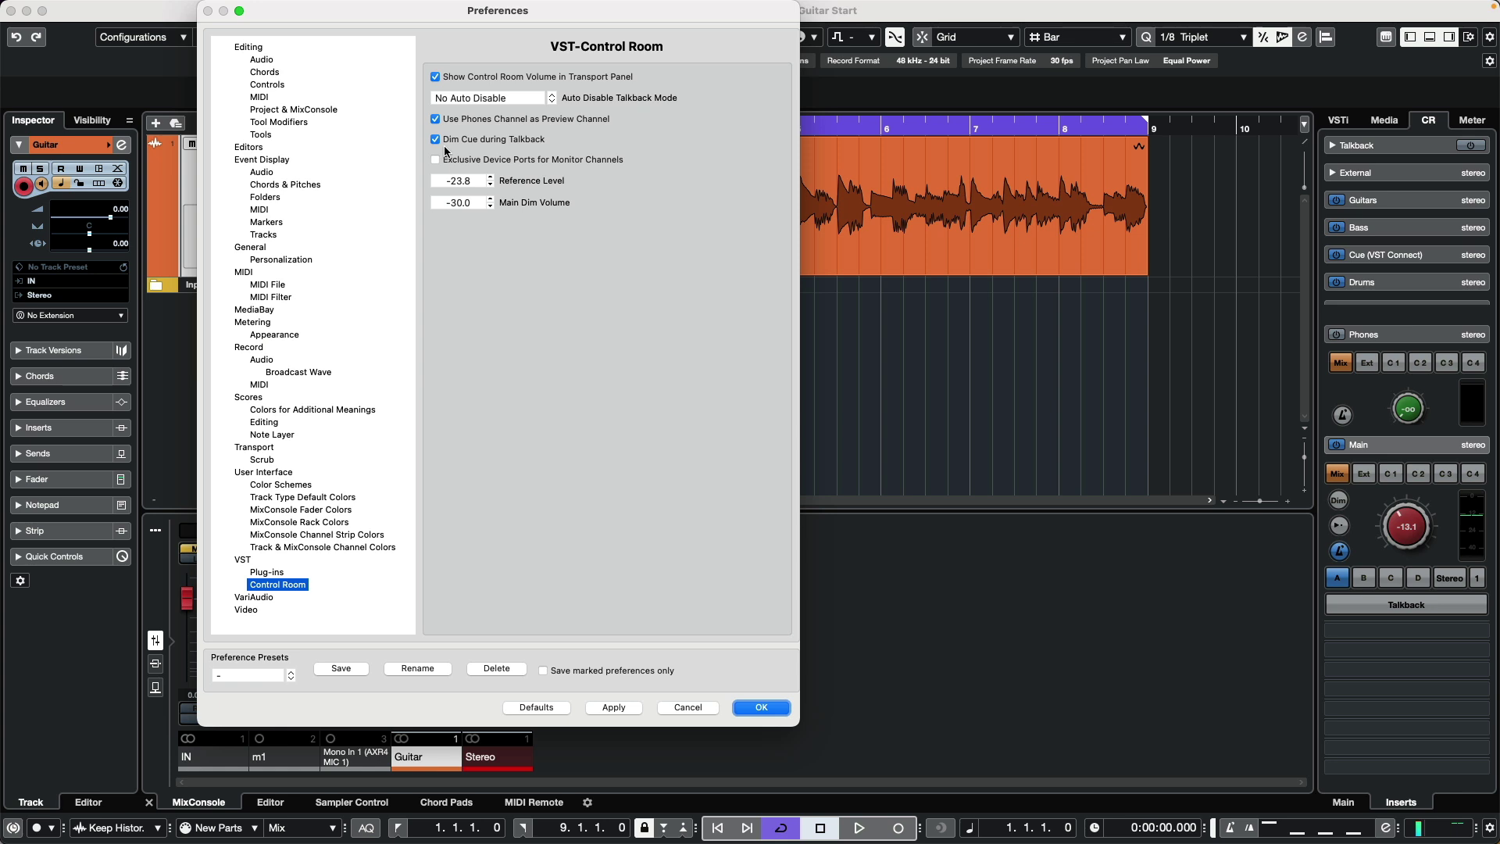
click(435, 120)
click(605, 706)
click(760, 707)
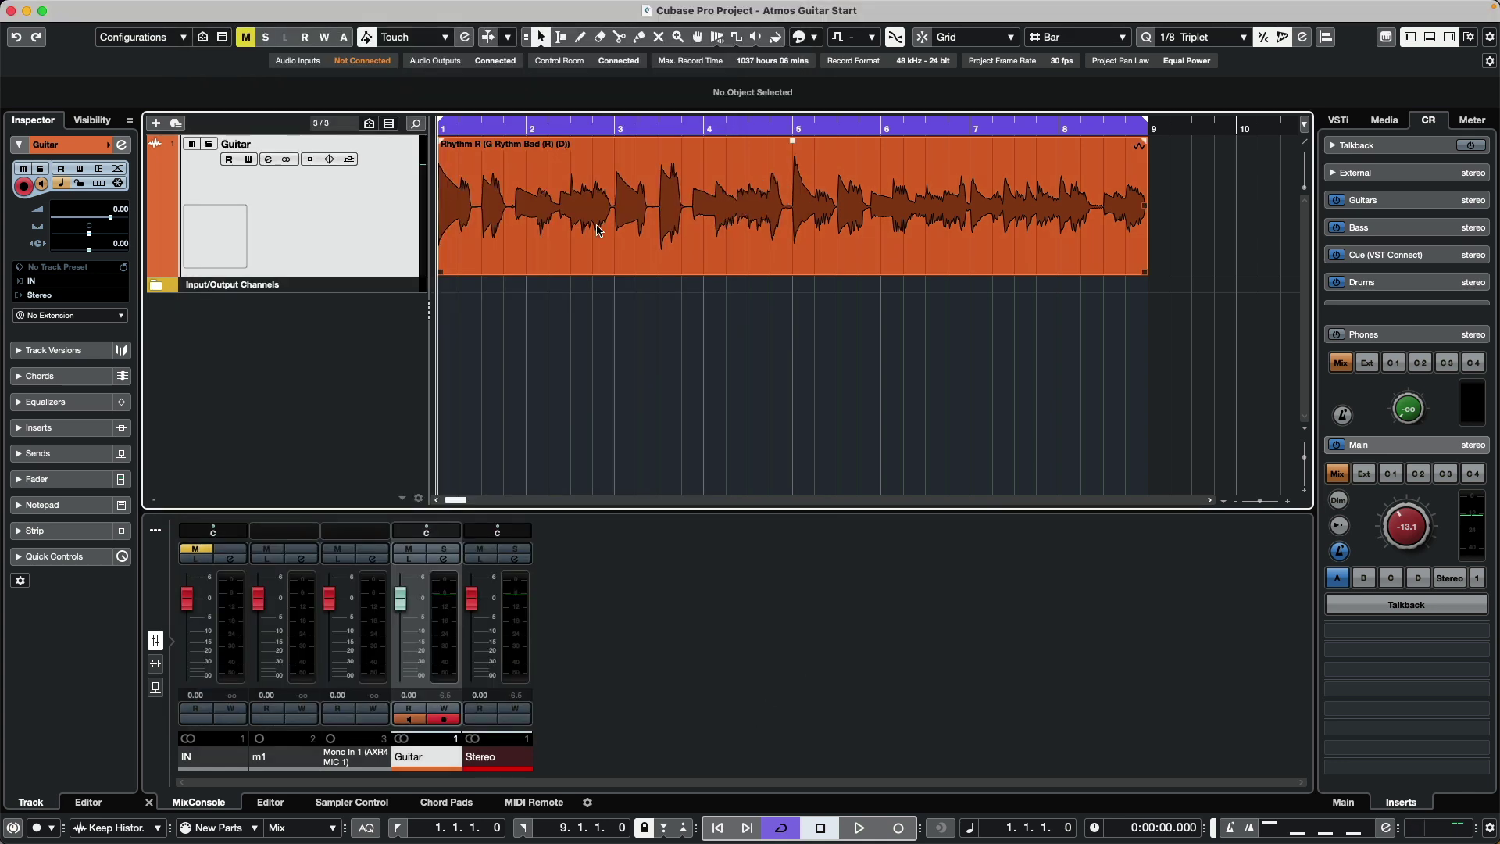
Play back to check the sound, then return the playhead to the project start
key(space)
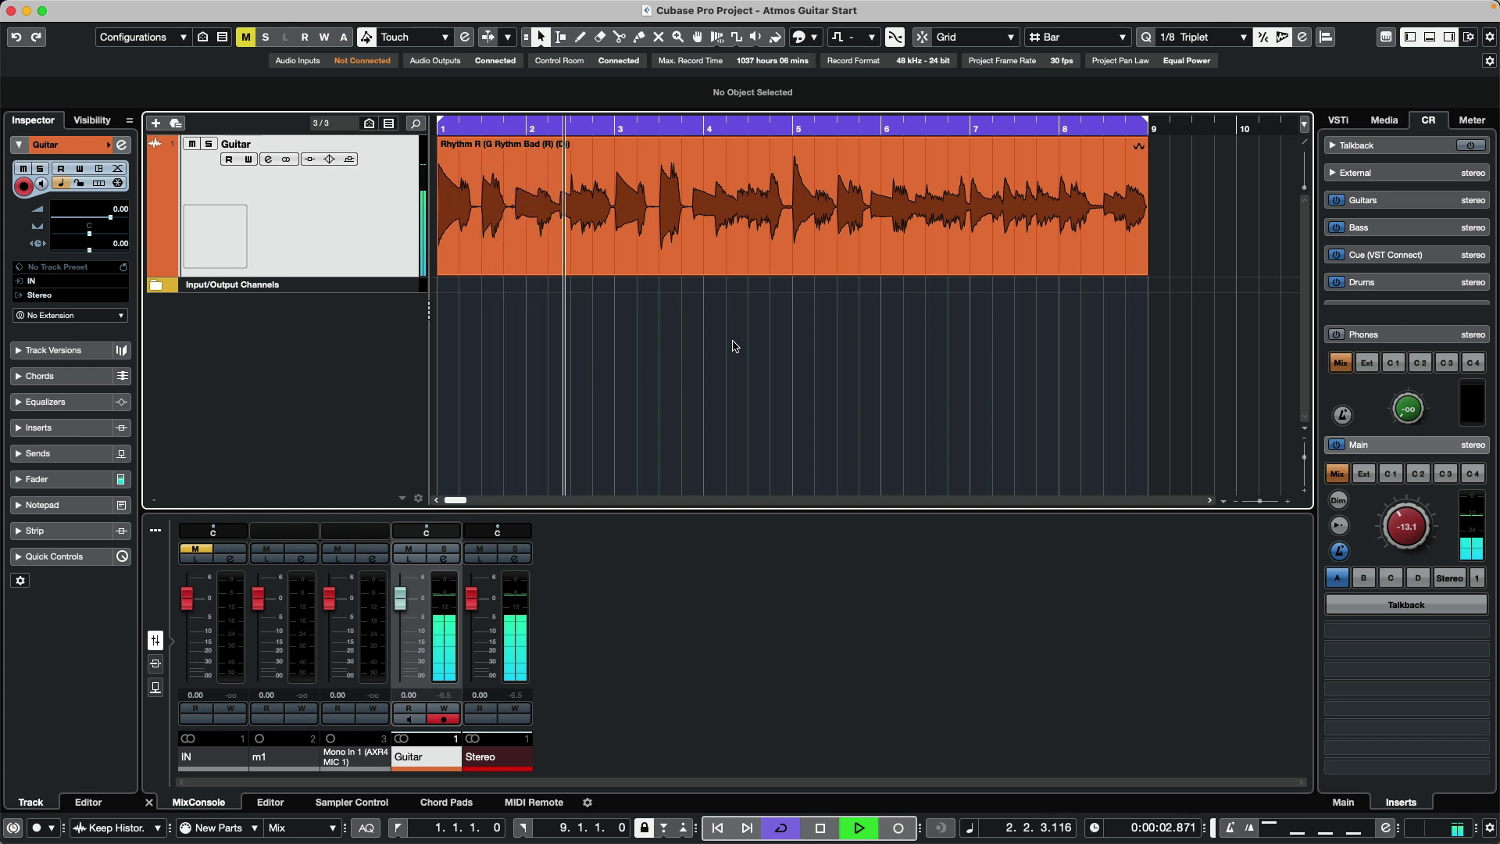
key(space)
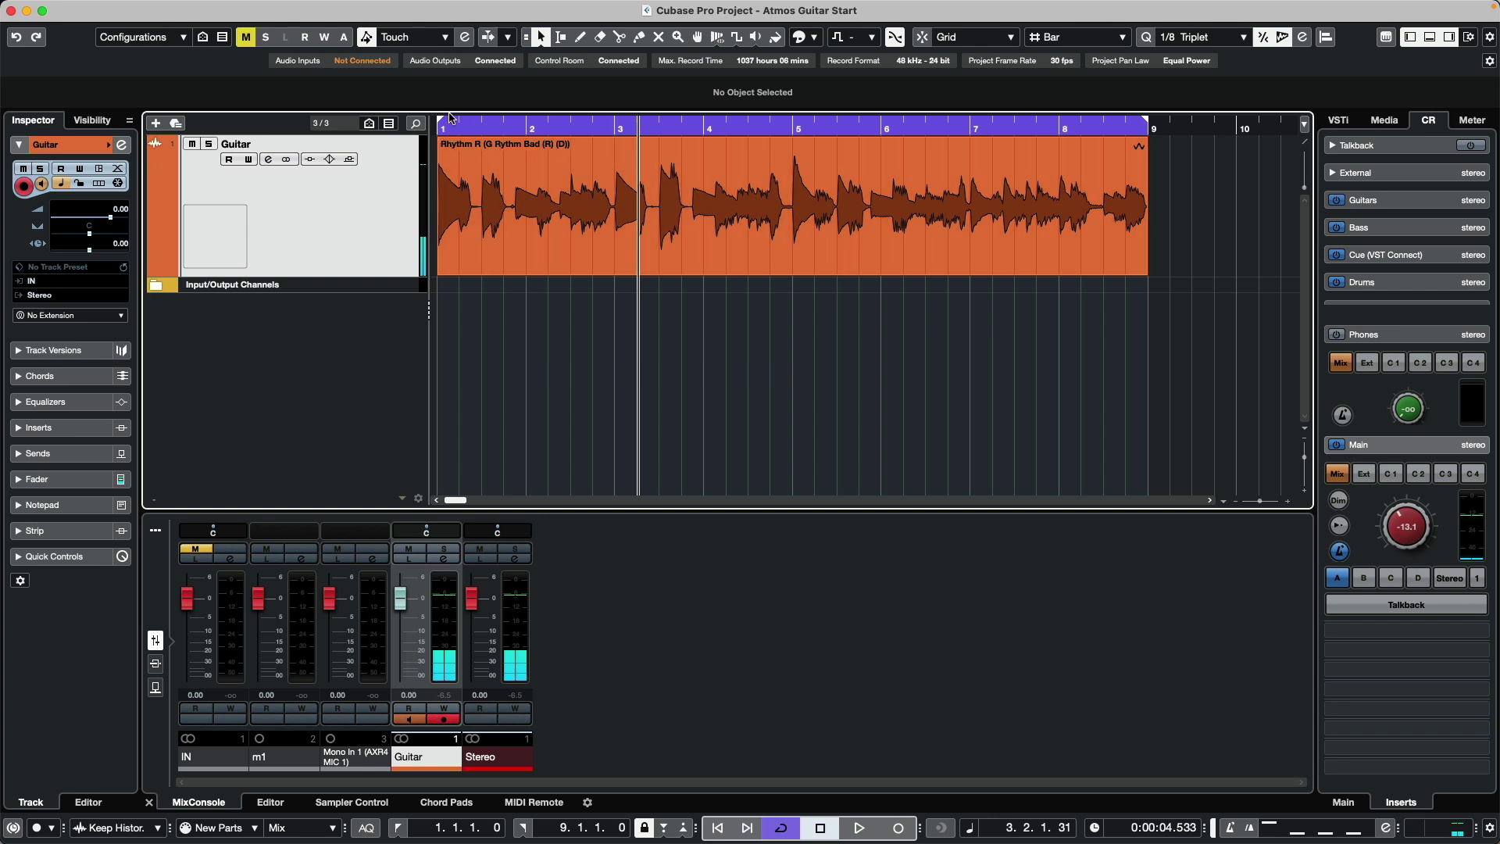
click(475, 131)
key(Home)
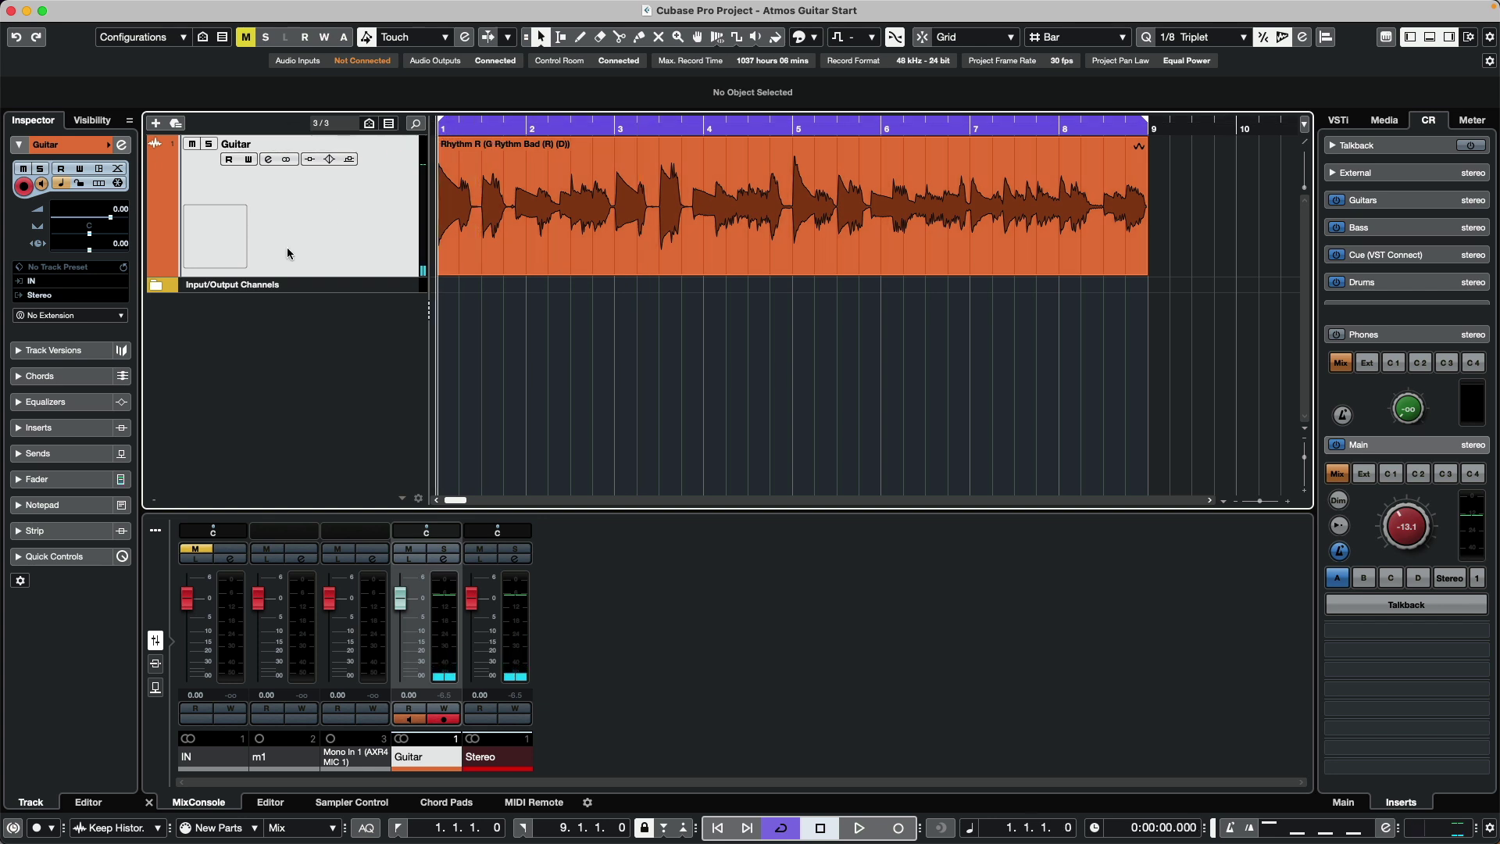
click(177, 8)
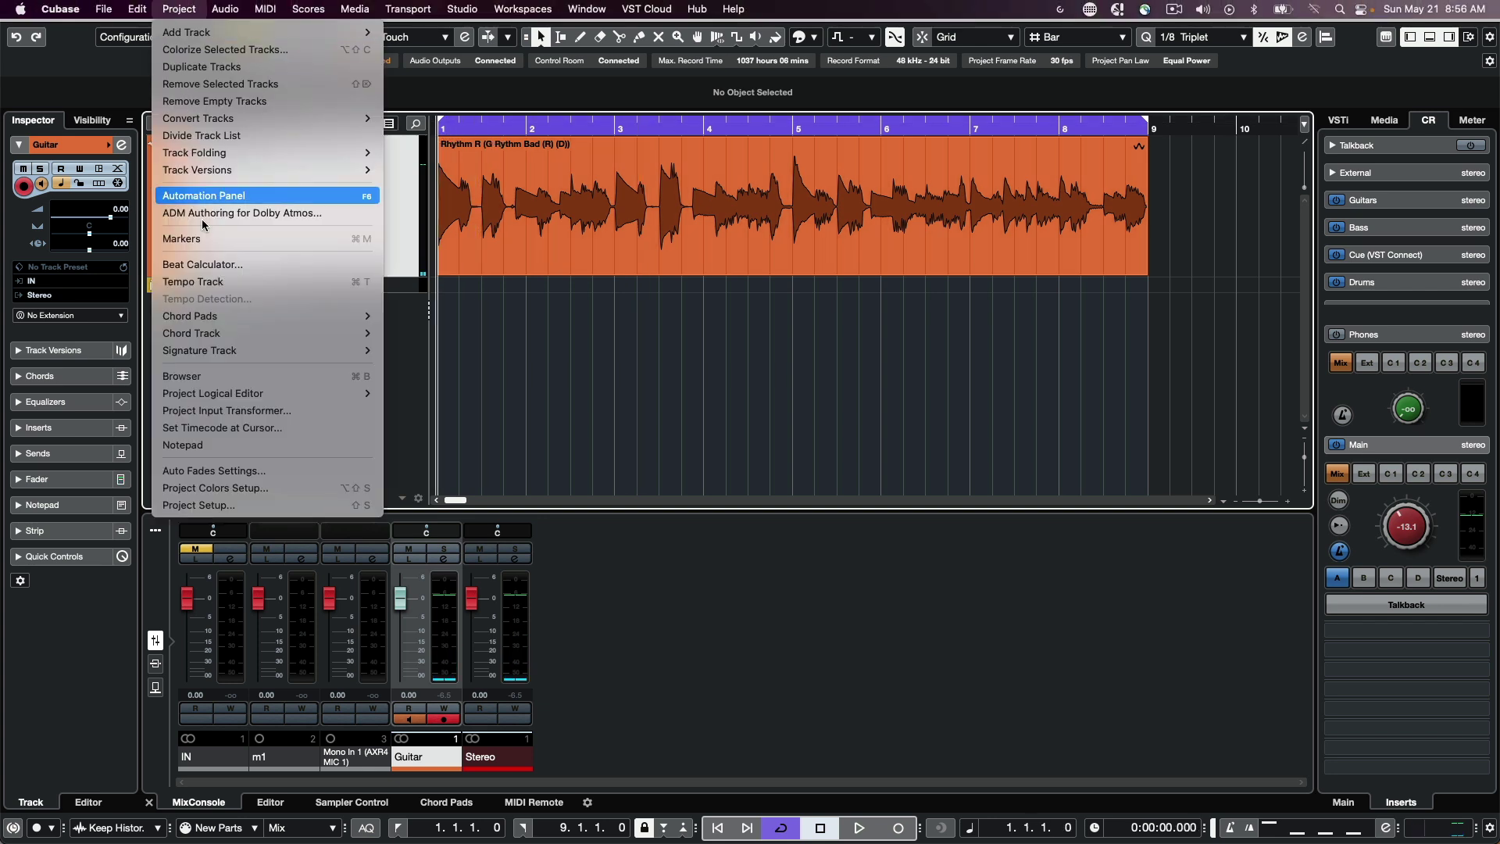
Run the ADM Authoring Setup Assistant, adding a 7.1.4 renderer main mix and 7.1.2 bed
click(305, 216)
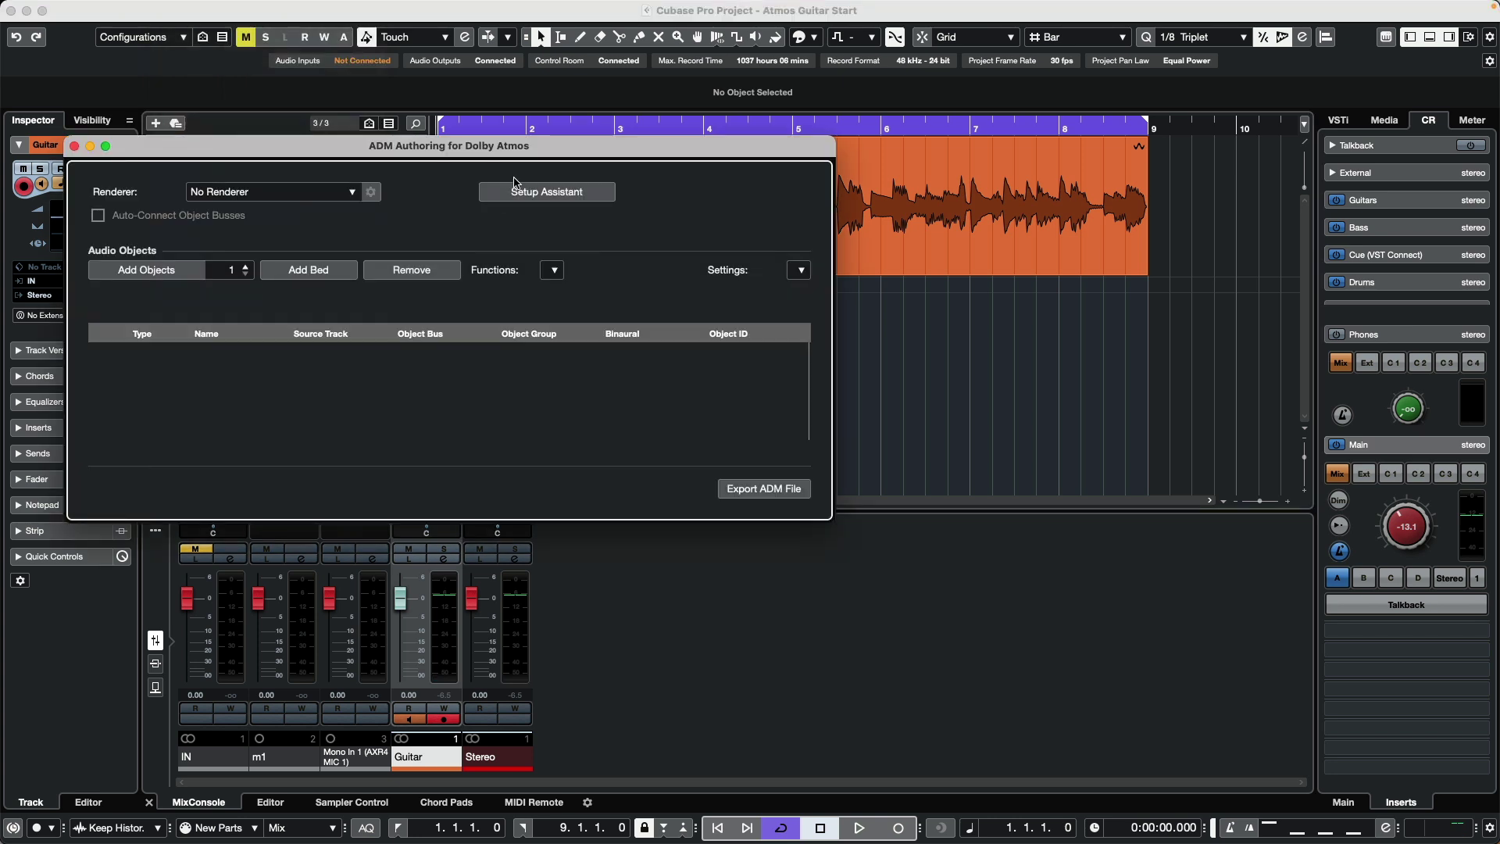
drag(516, 146, 858, 157)
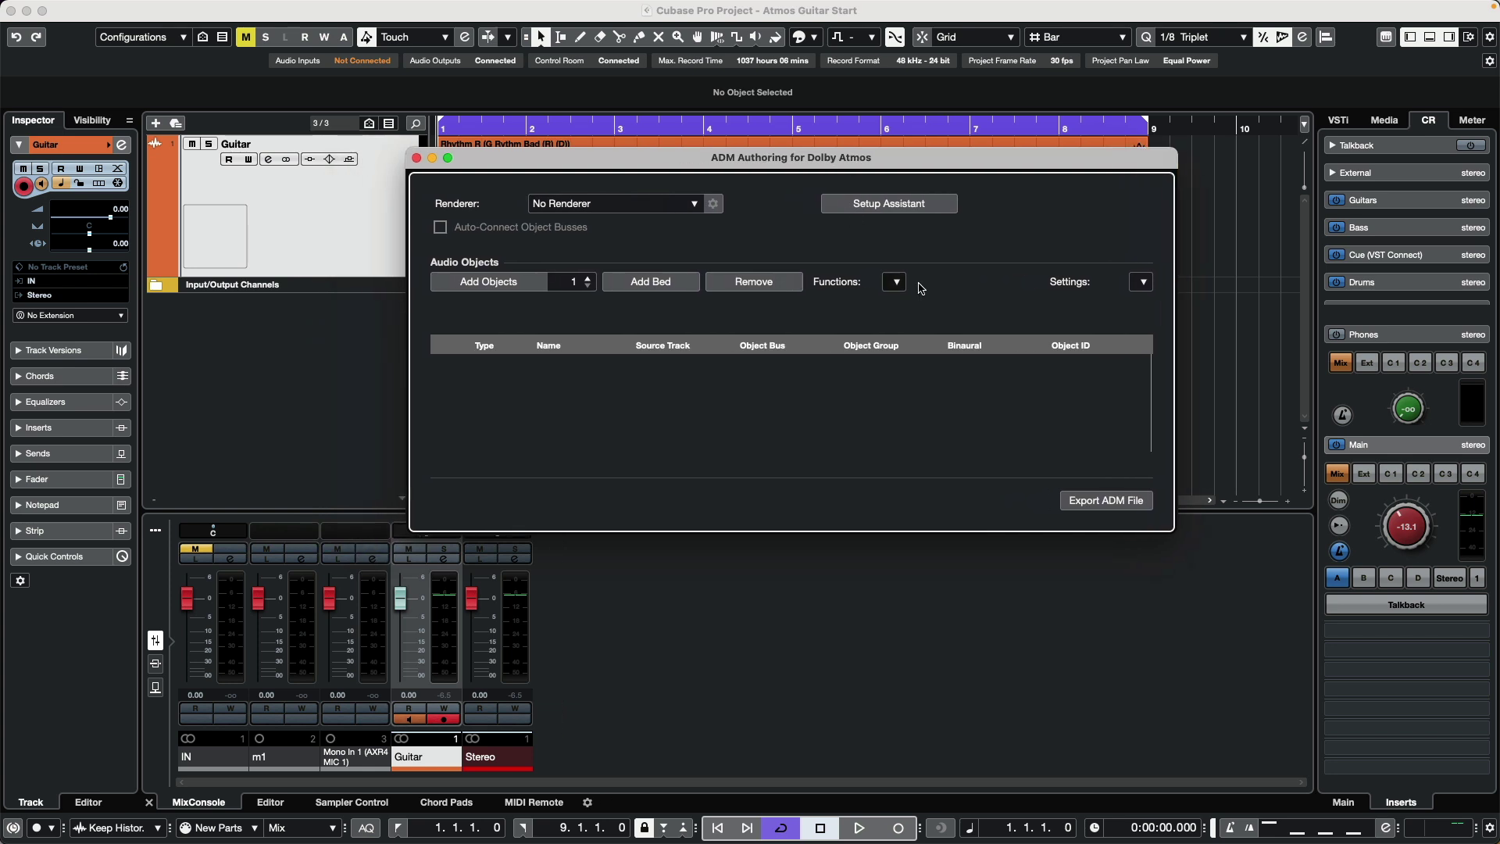
click(926, 204)
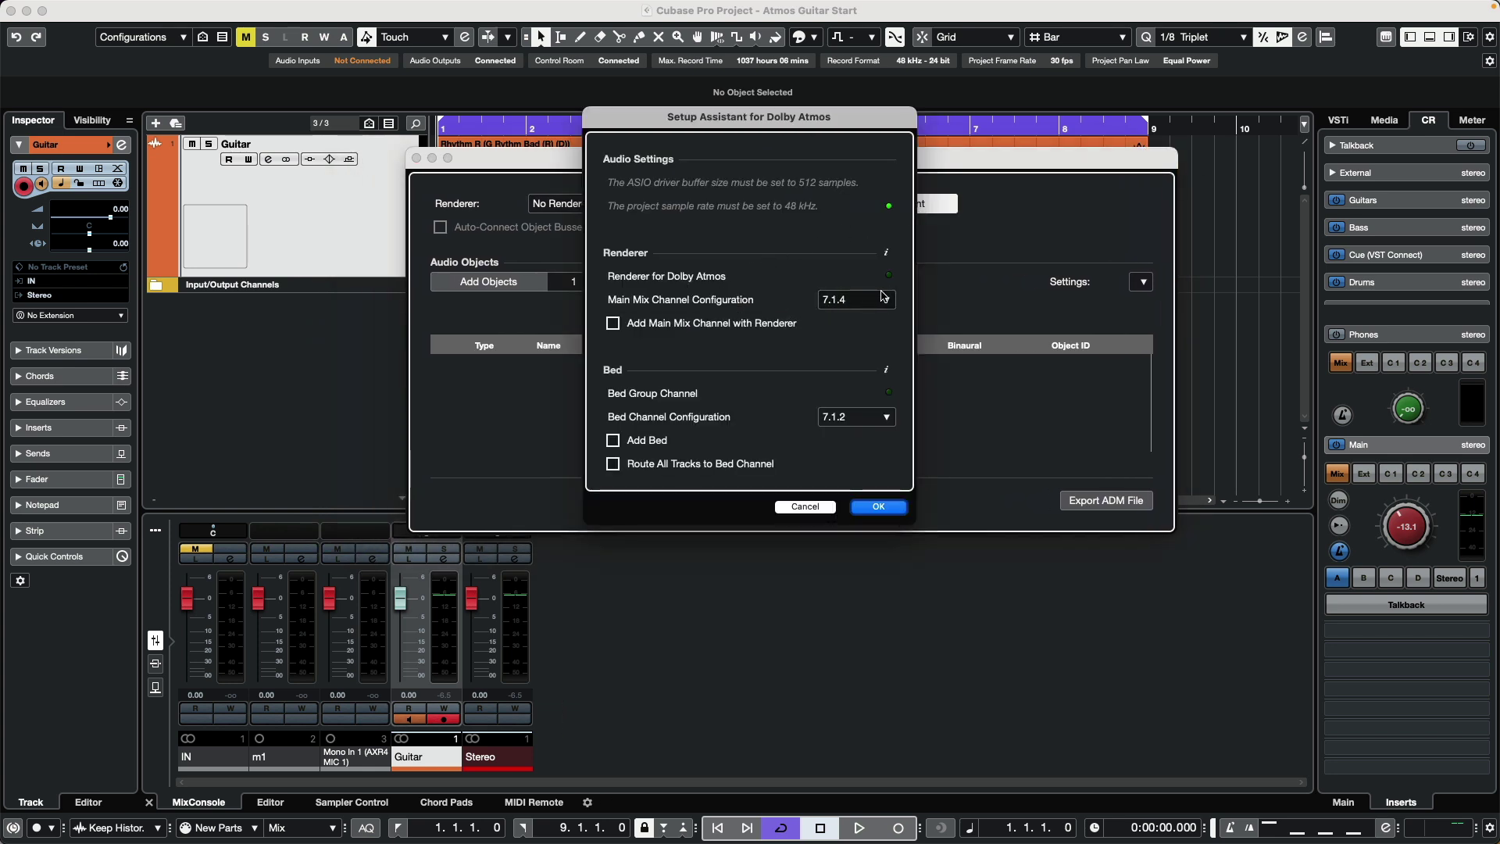
click(613, 324)
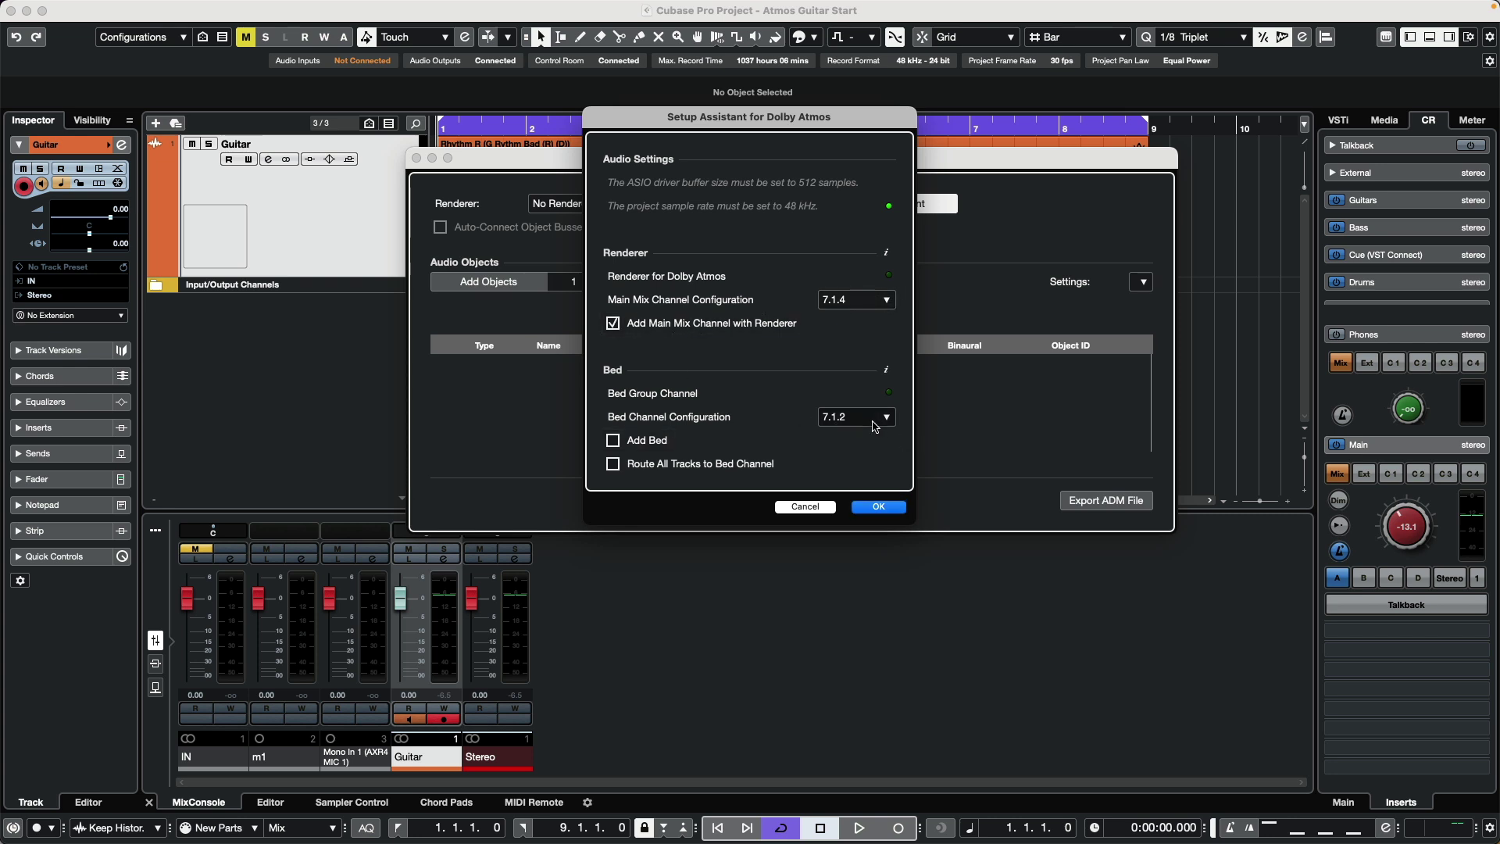
click(612, 441)
click(878, 507)
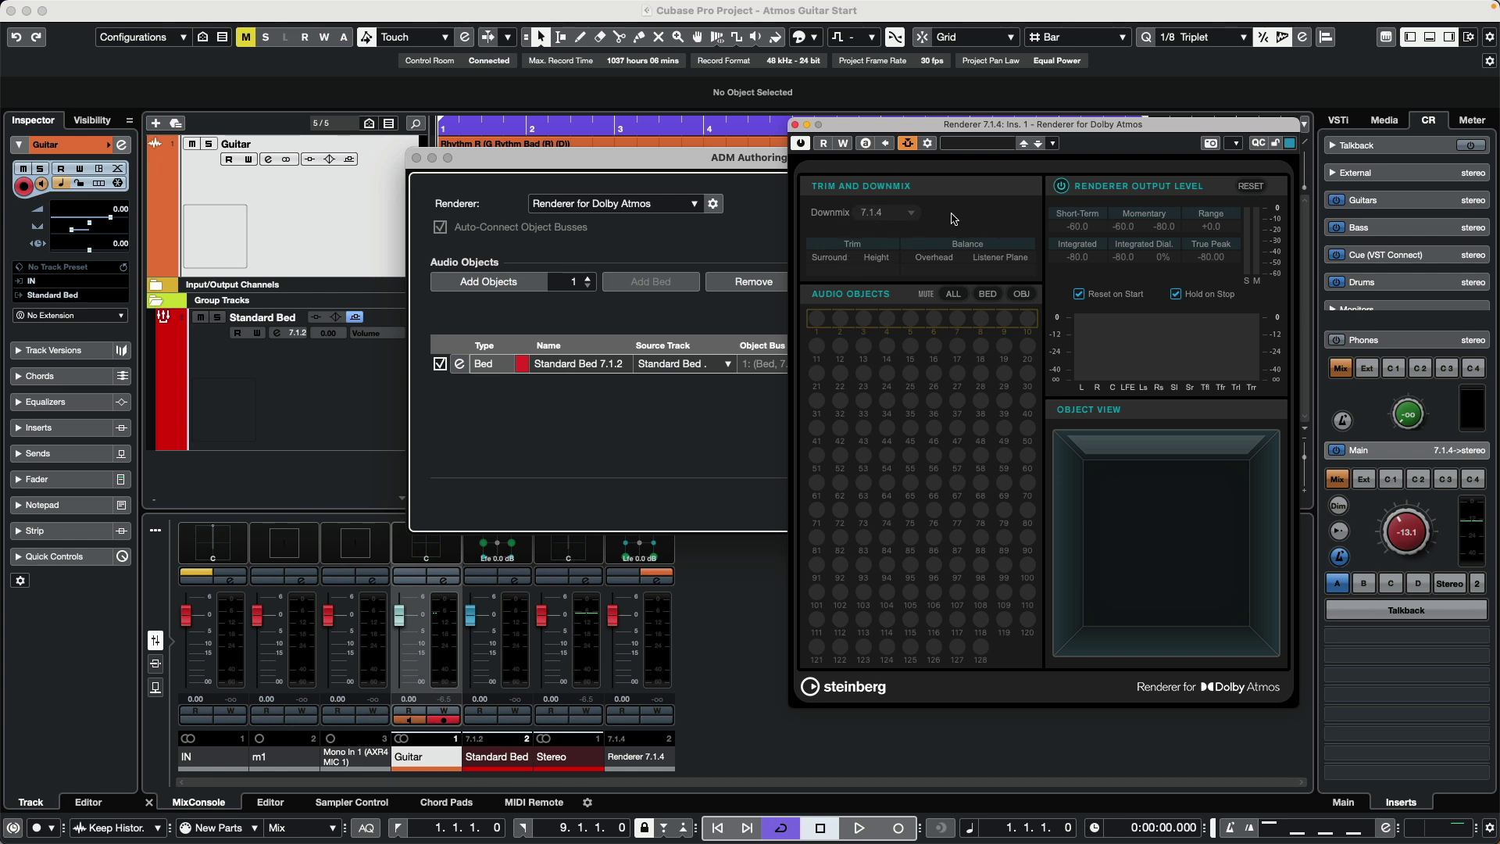
Set the renderer's Downmix to Binaural and close the ADM Authoring and renderer windows
click(887, 219)
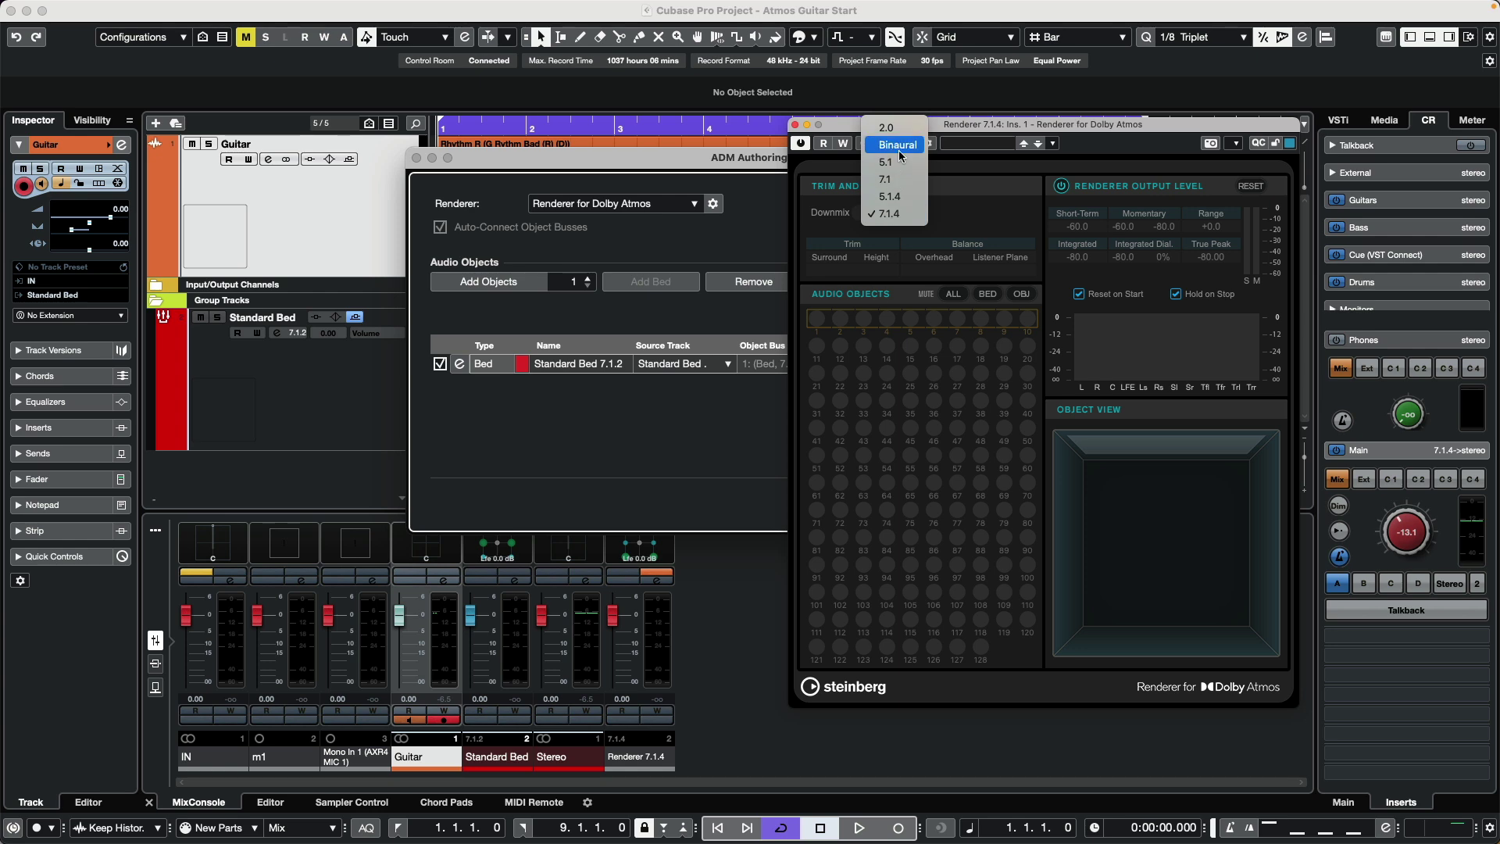
click(900, 151)
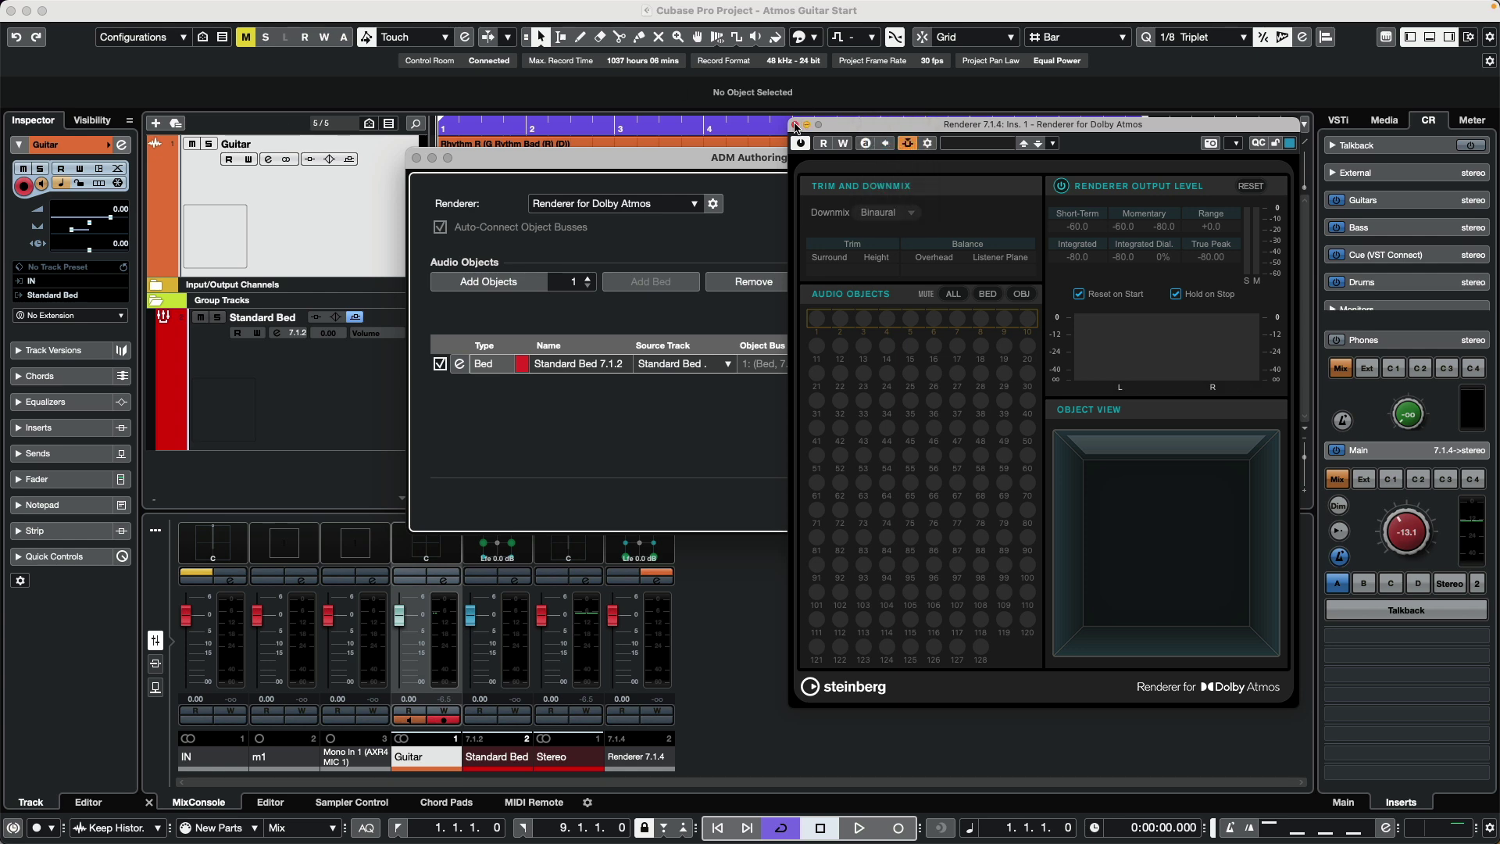
click(416, 158)
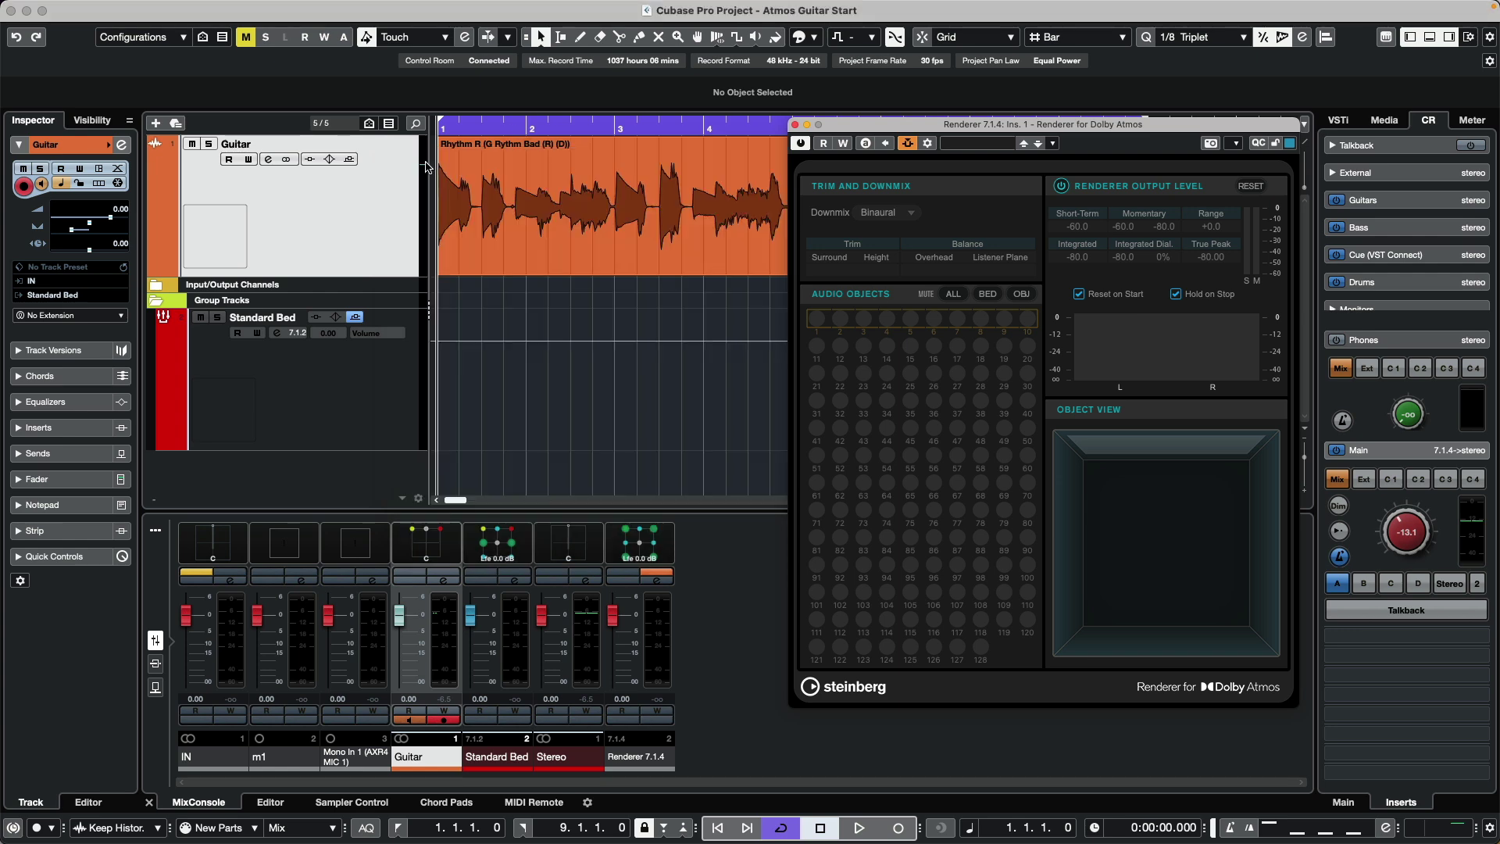
click(794, 125)
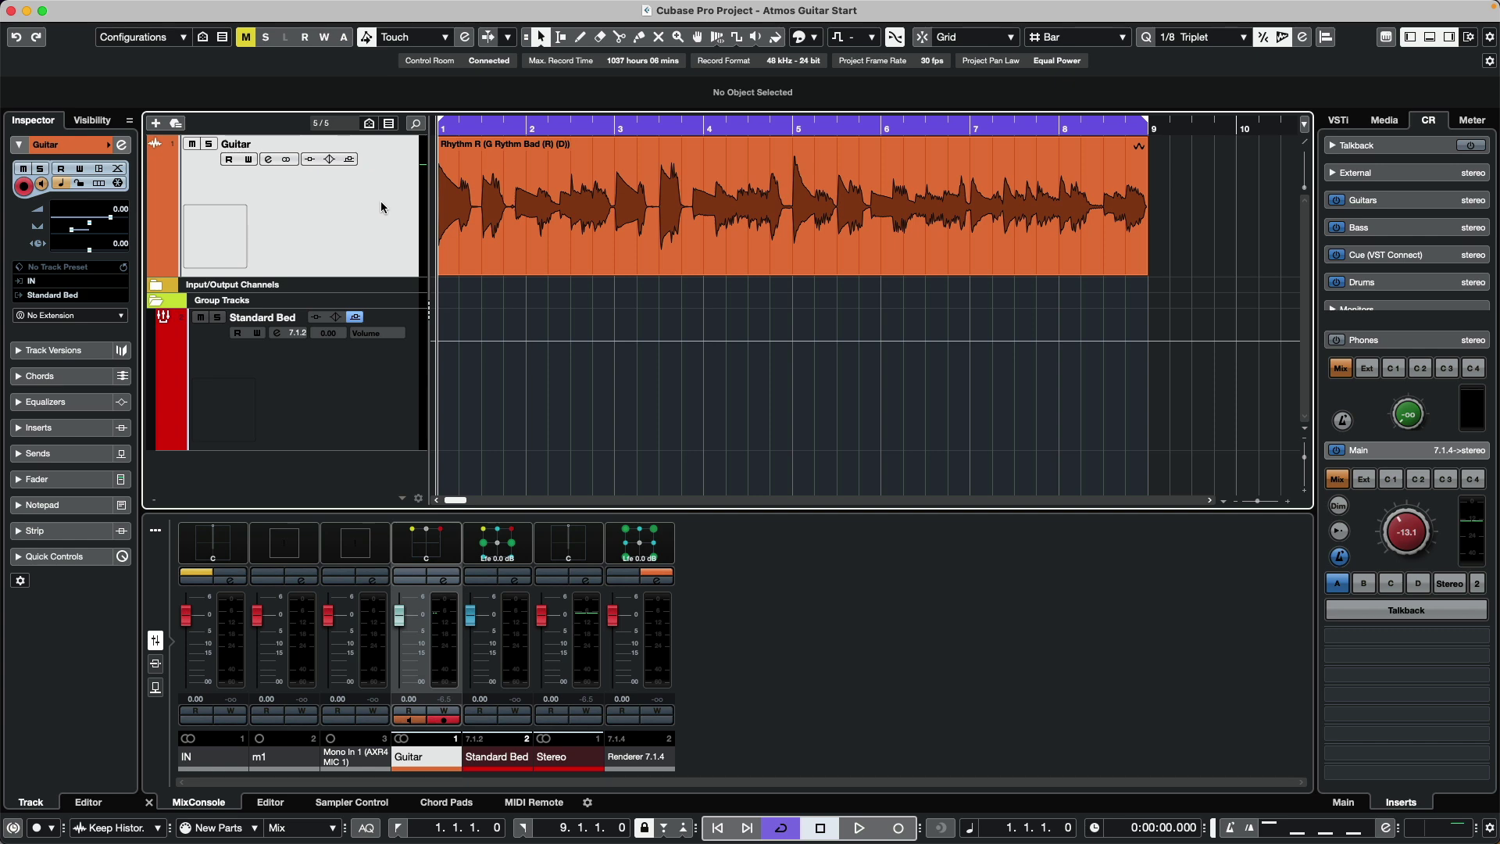
Open the Guitar VST MultiPanner in bed mode with Rear View shown, and enable Write automation
click(123, 146)
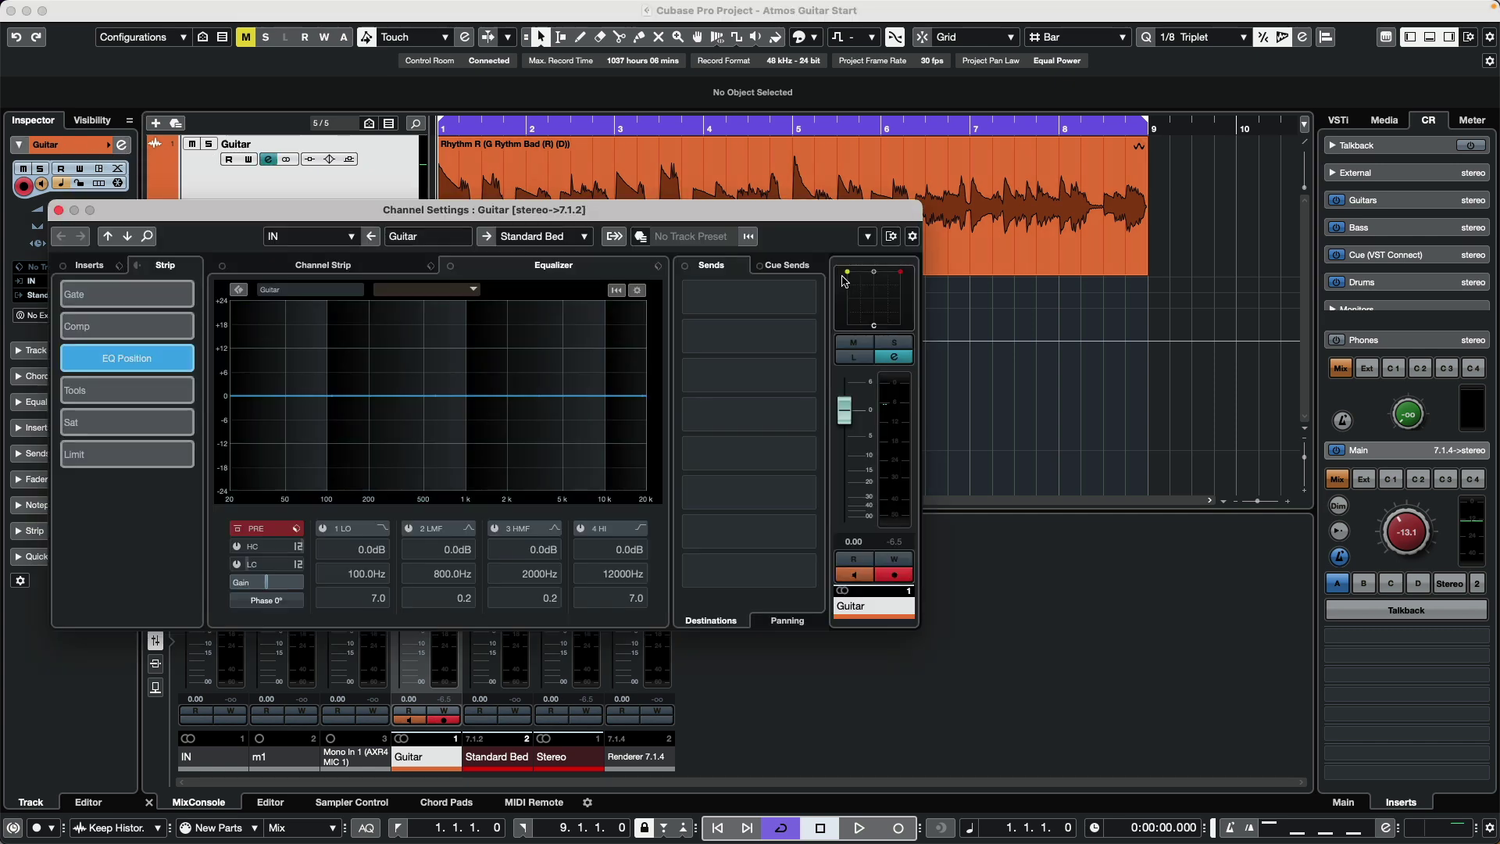
double_click(877, 302)
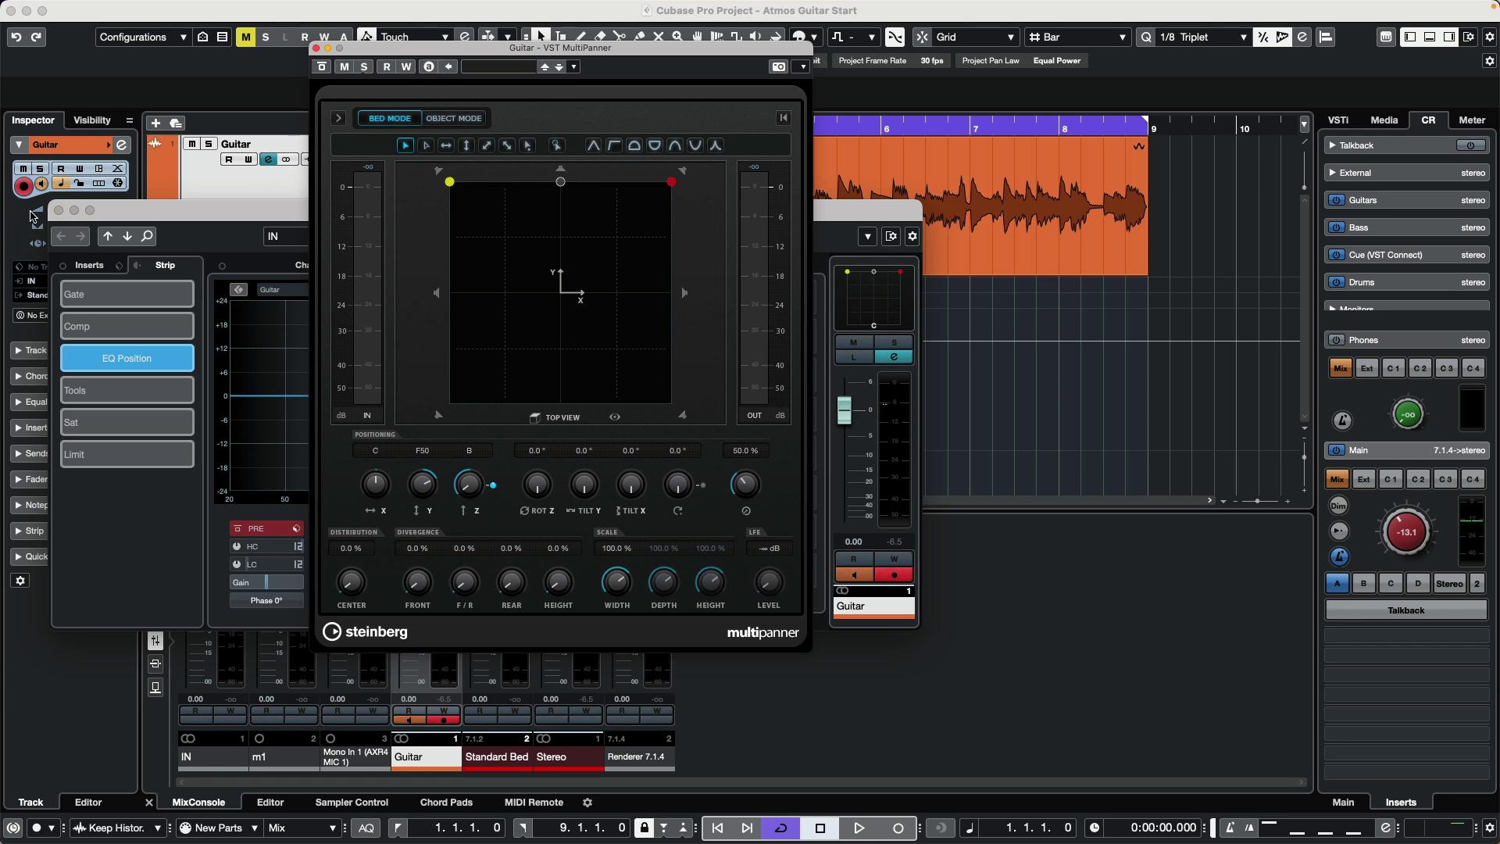
click(58, 210)
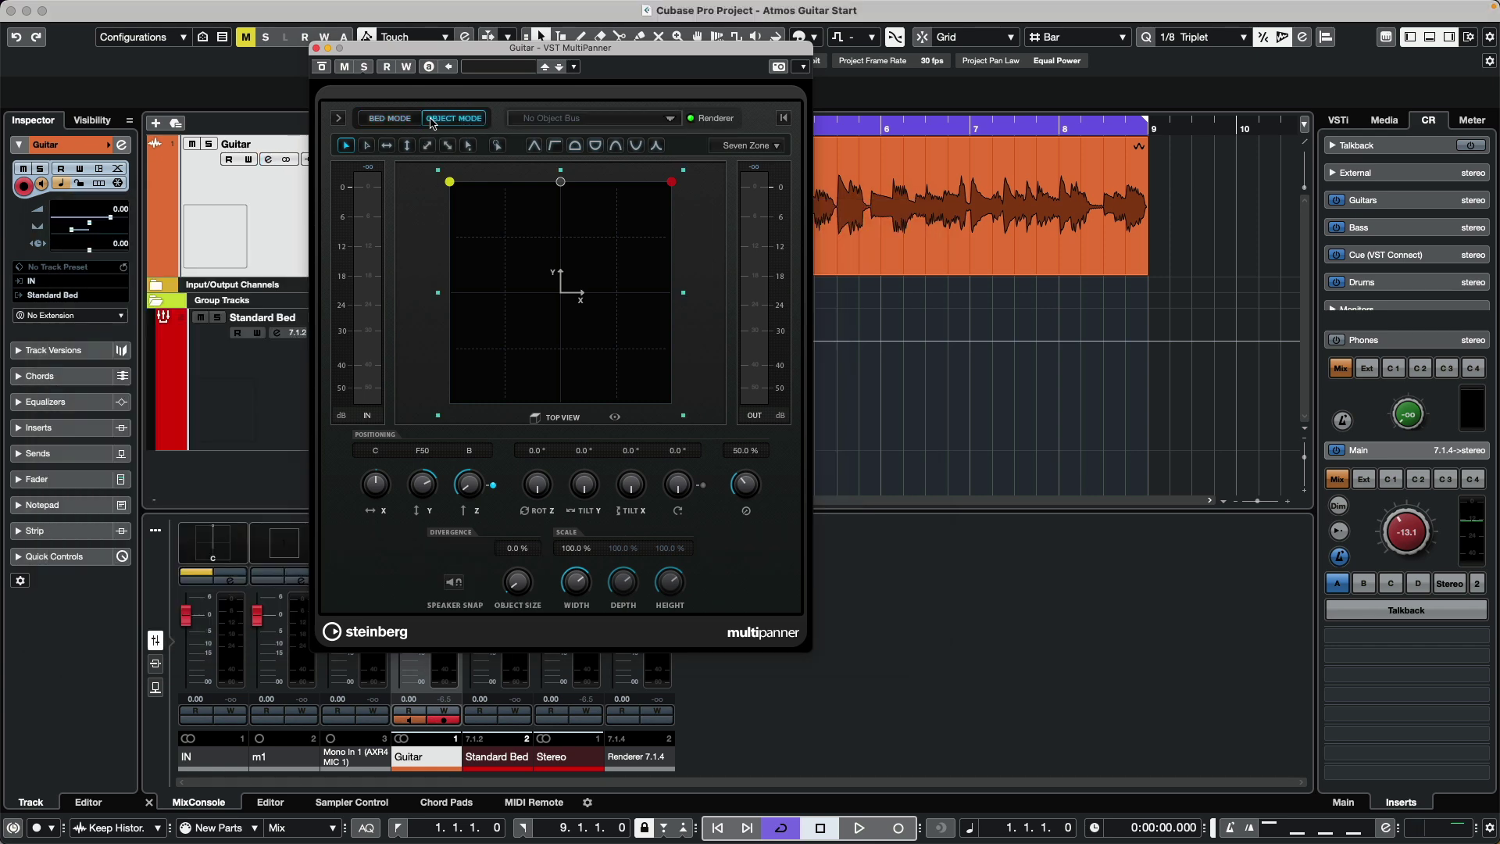
click(459, 118)
click(379, 118)
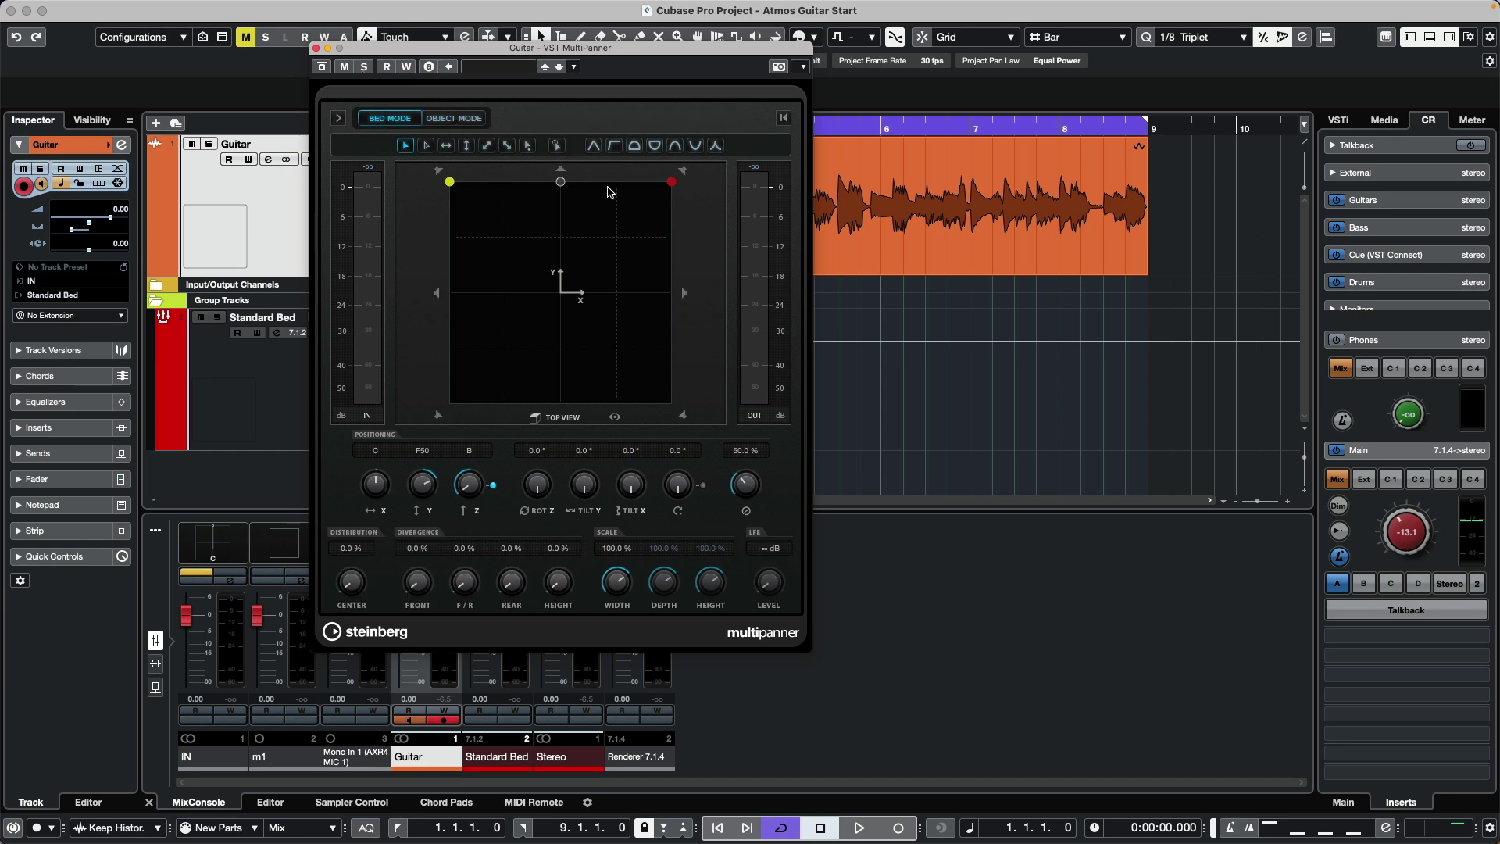
click(338, 118)
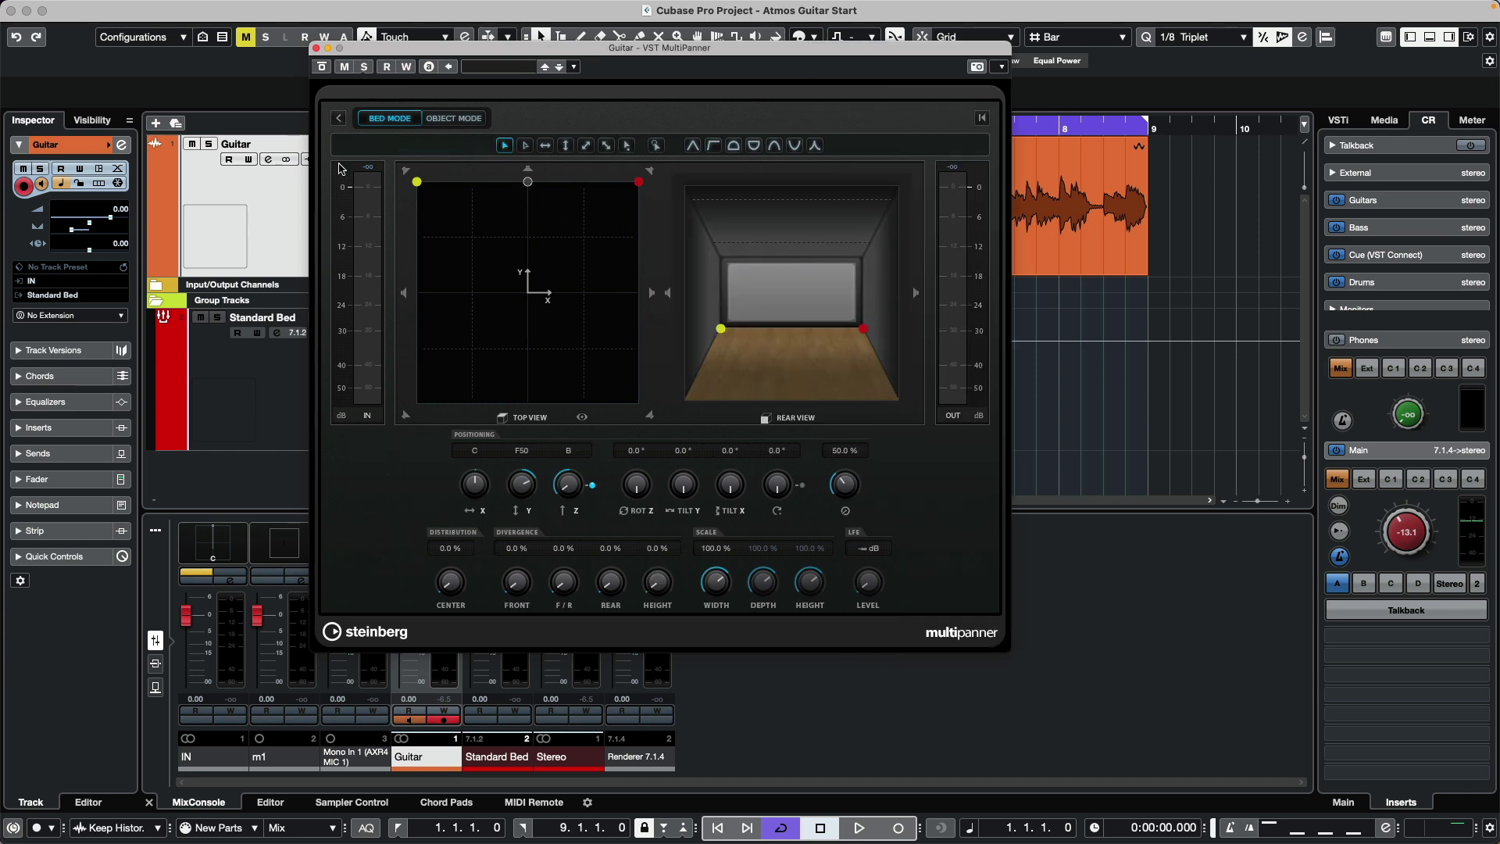
click(338, 118)
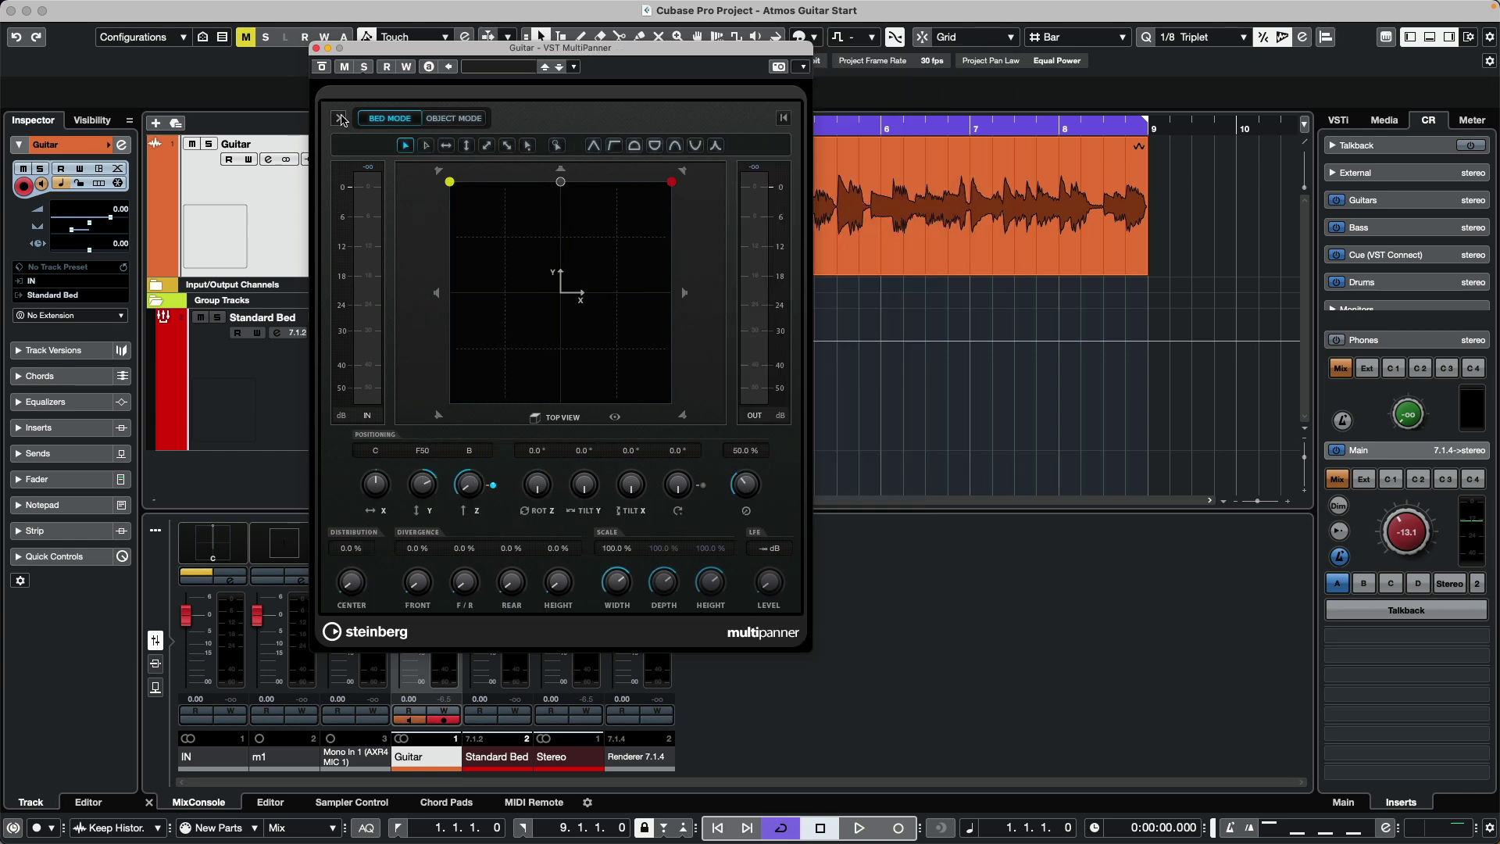
click(338, 118)
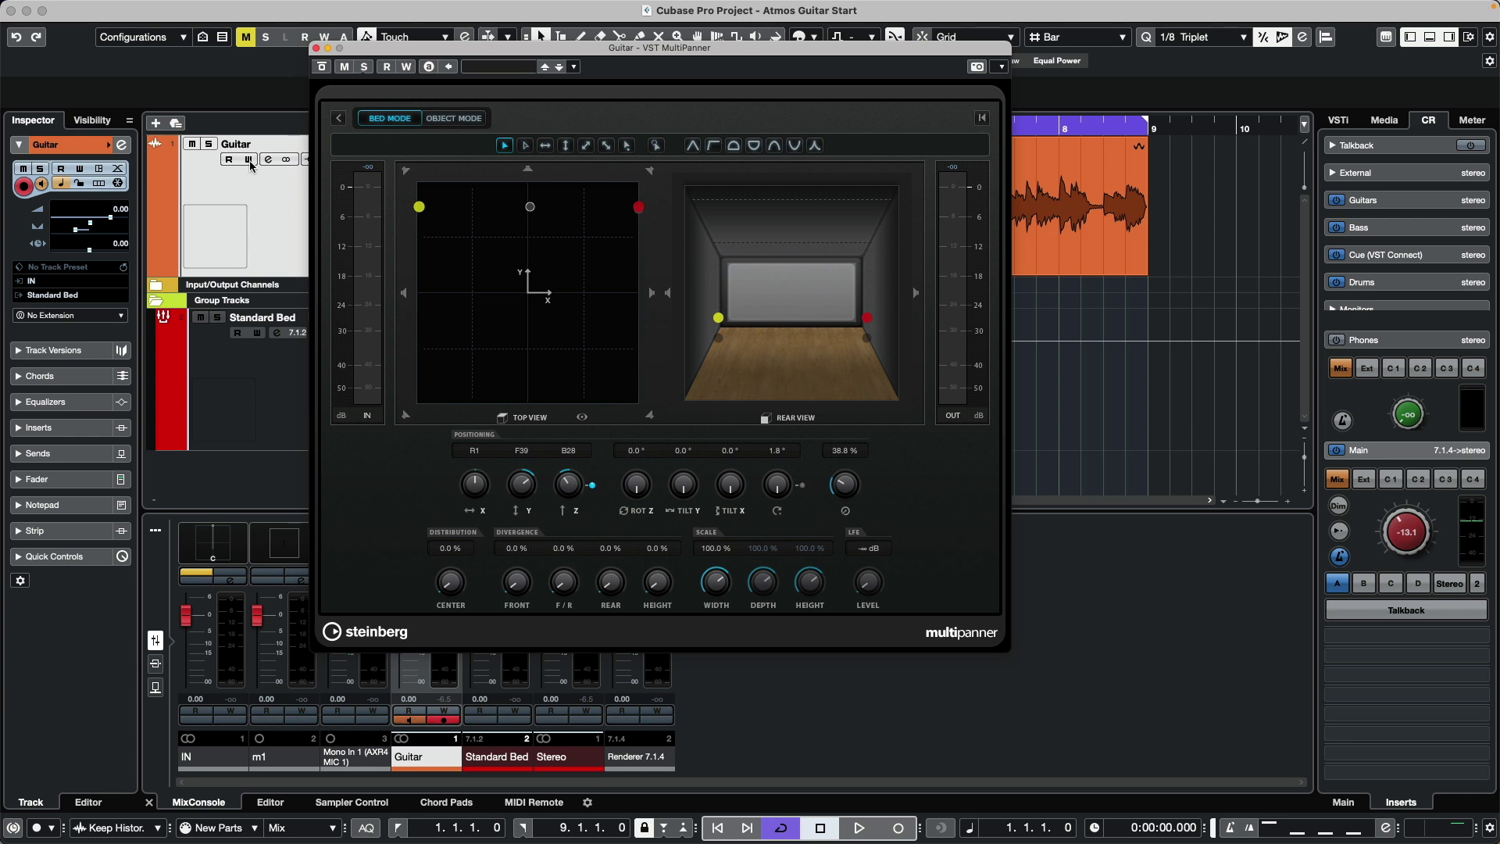
click(249, 160)
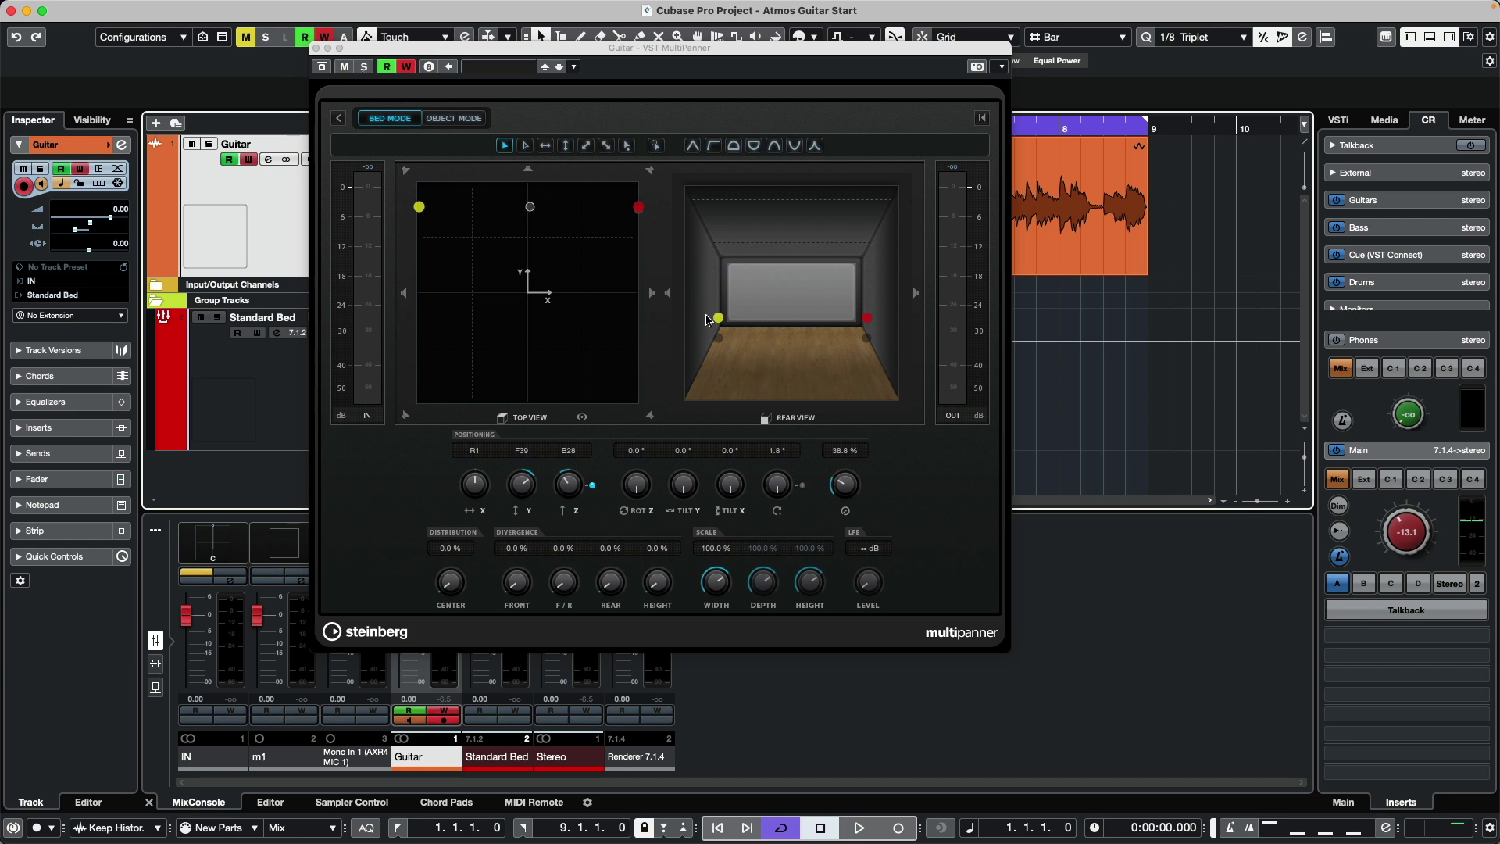
Sweep the guitar source around the room during playback, ending at L1, F39, B6, 358.9°
drag(718, 317, 719, 281)
key(space)
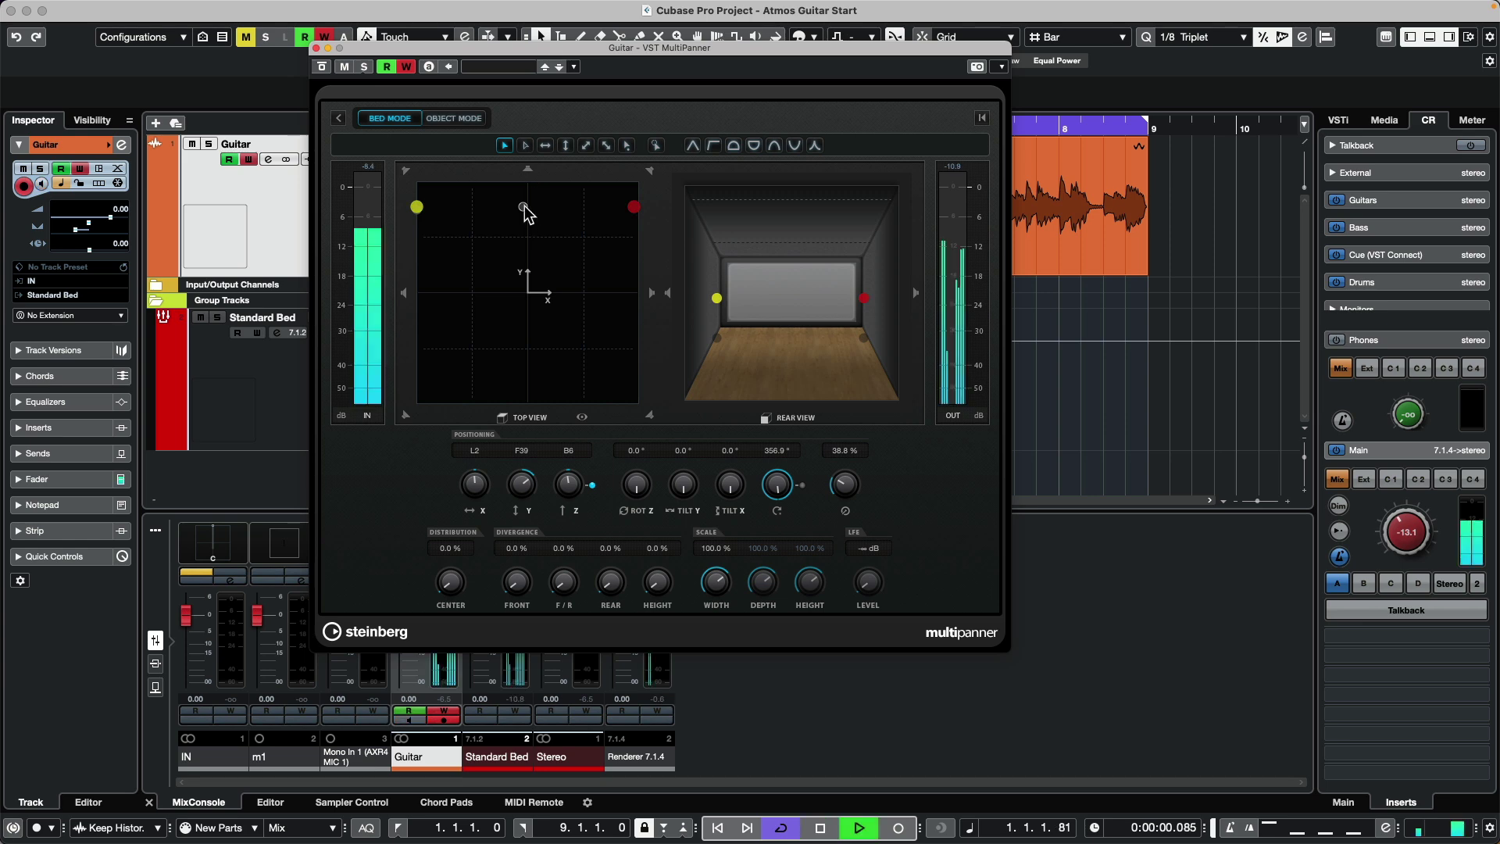
drag(523, 207, 716, 362)
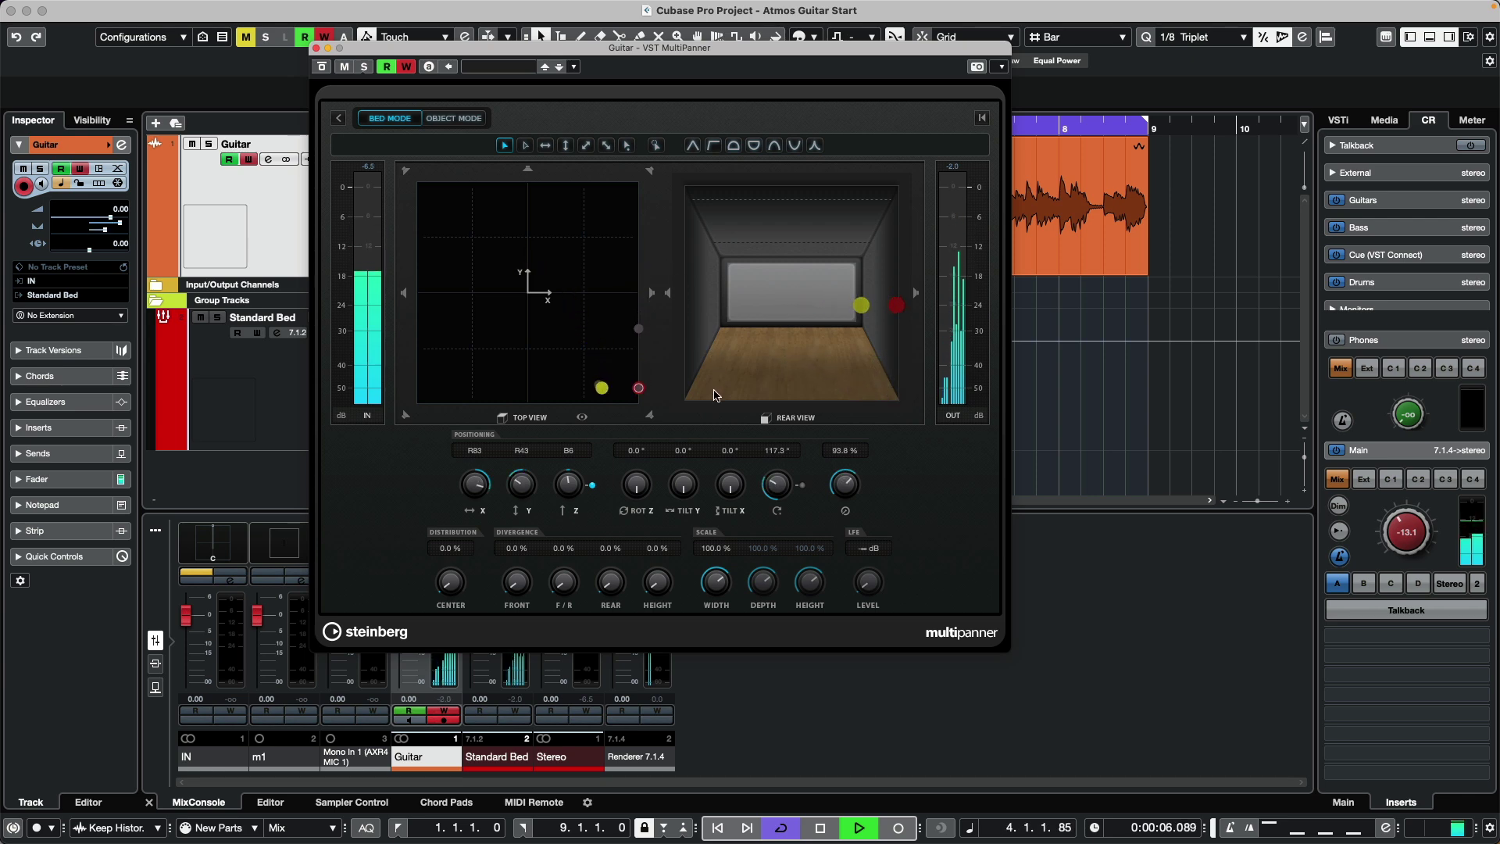
drag(714, 394, 610, 172)
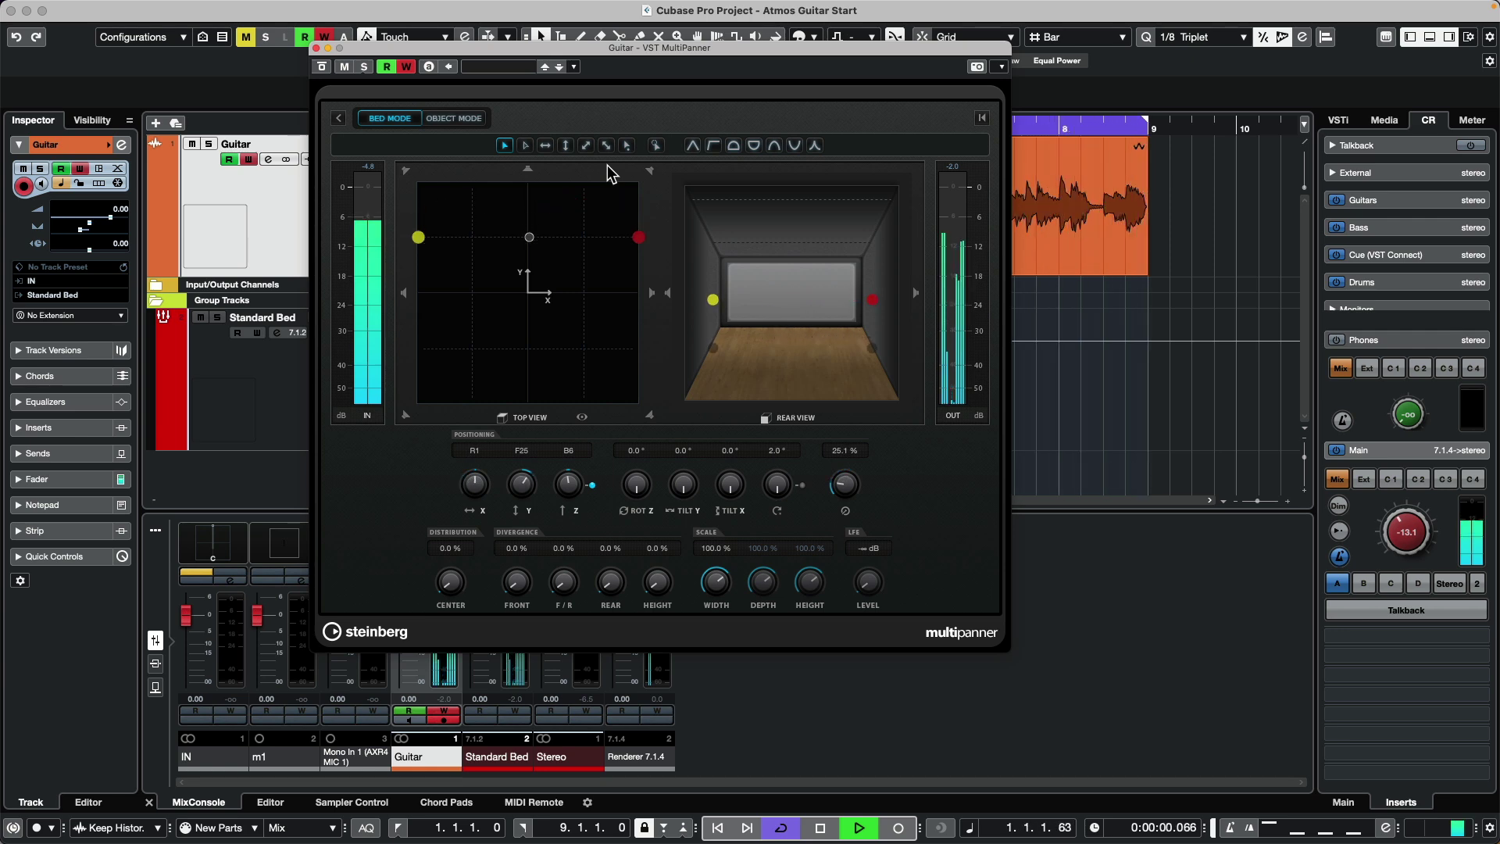
key(space)
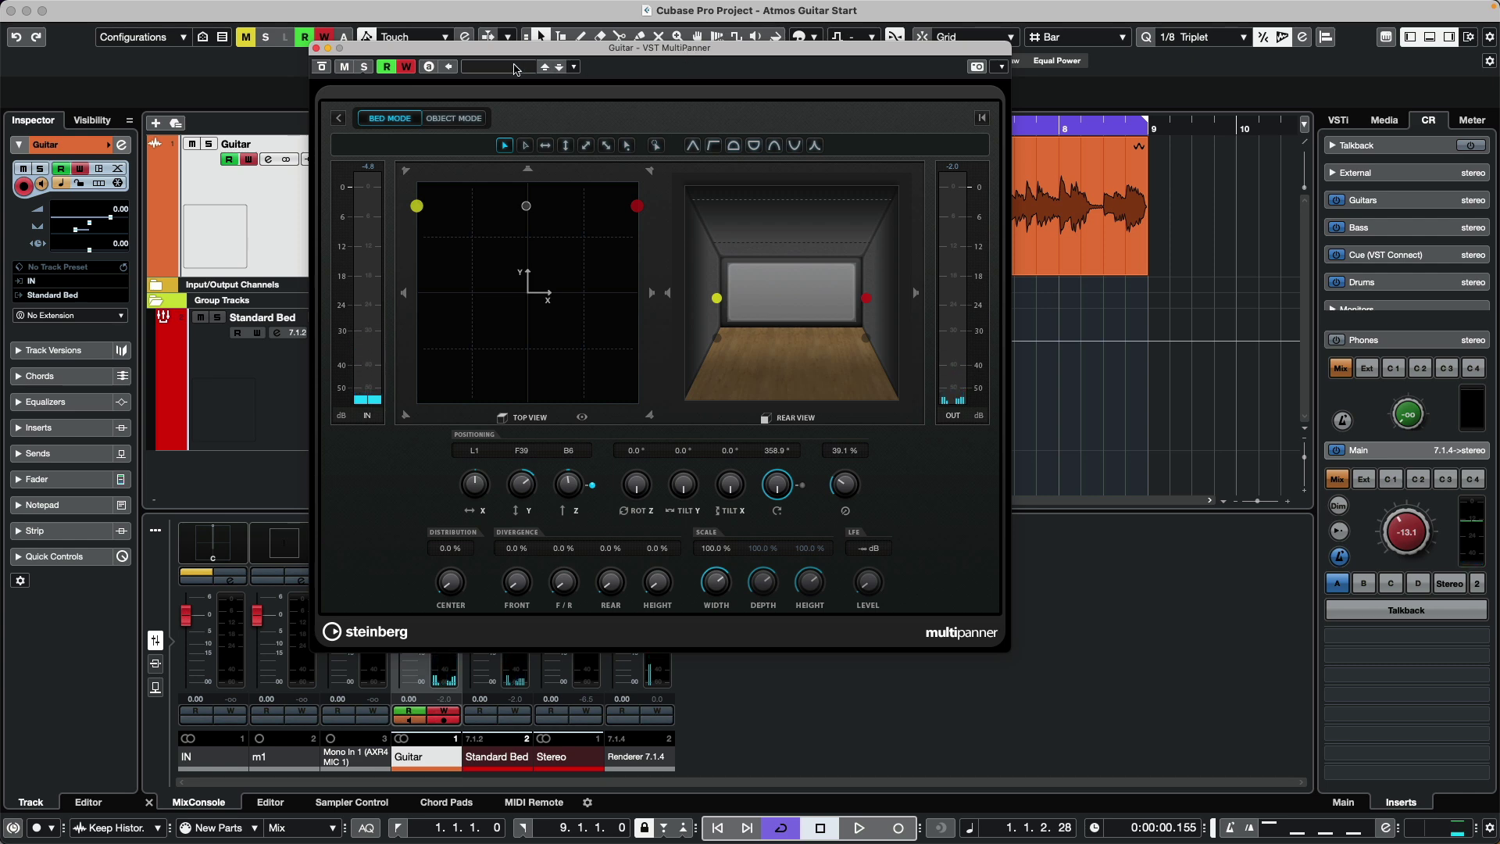
drag(439, 50, 785, 126)
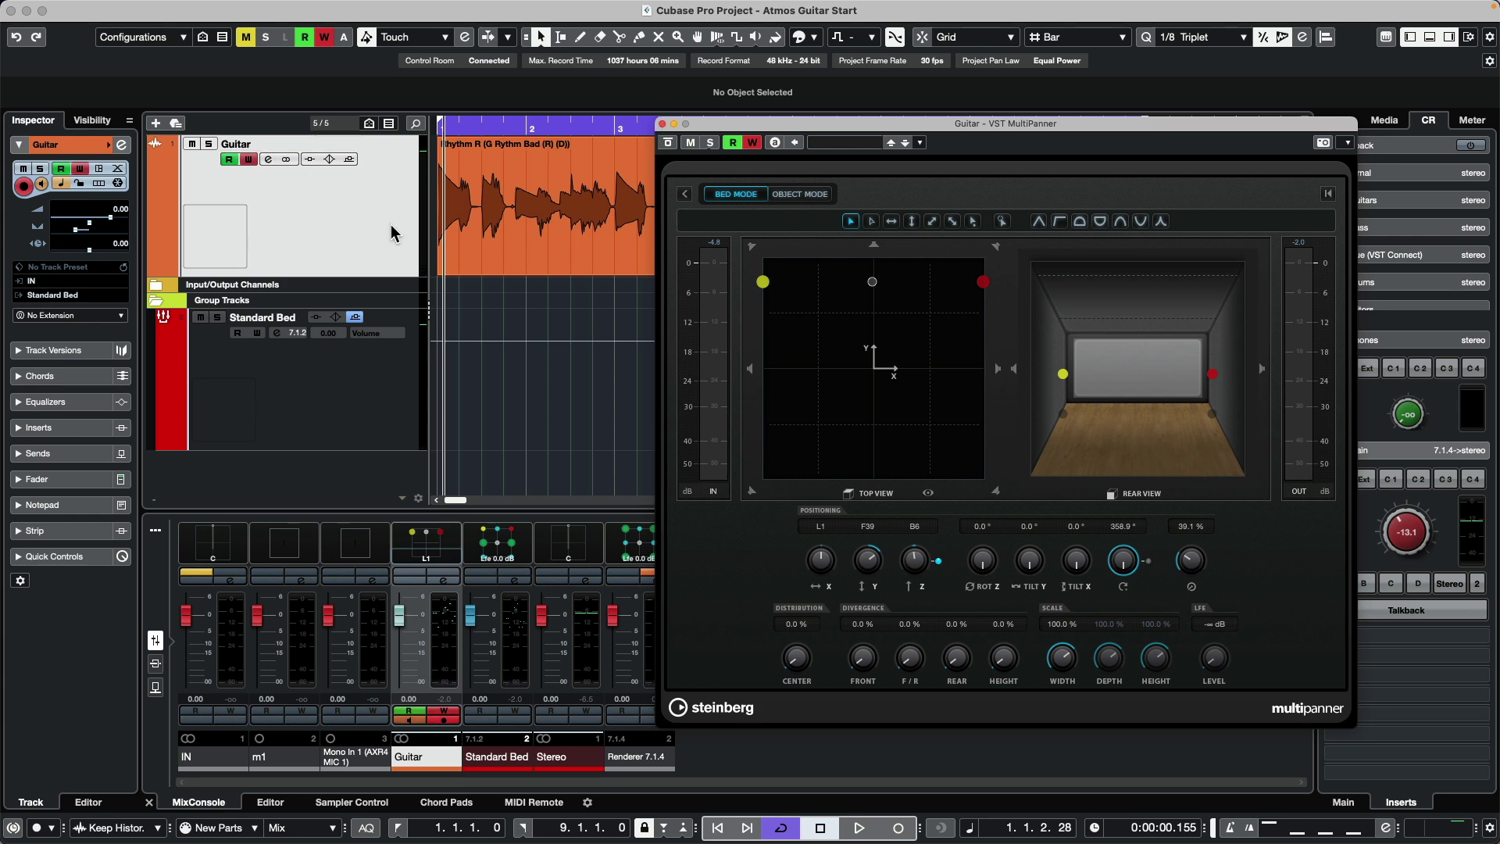
Close the Guitar VST MultiPanner and the ADM Authoring for Dolby Atmos window
click(141, 8)
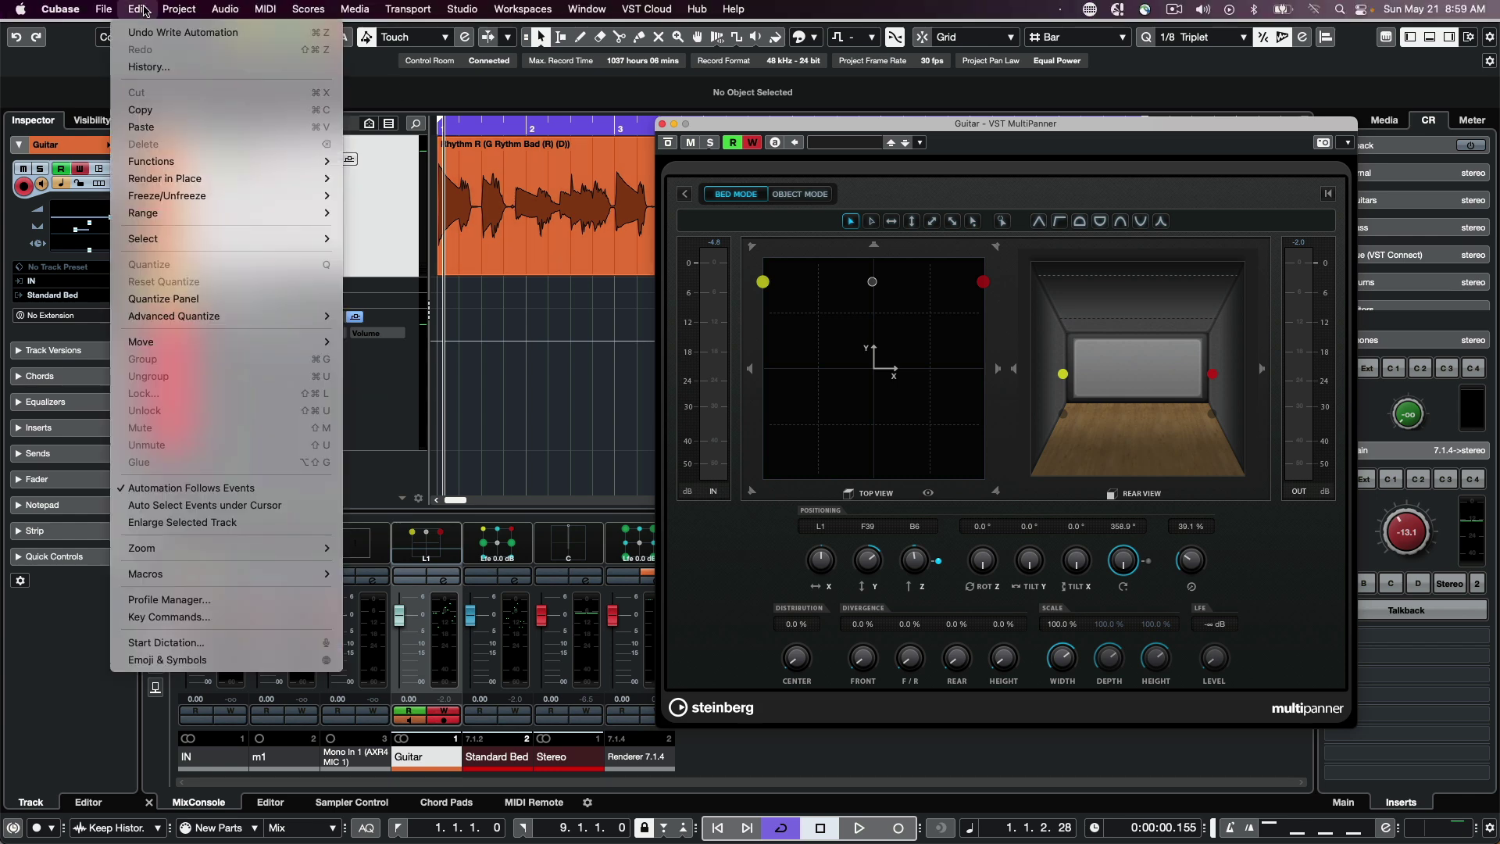
mouse_move(179, 8)
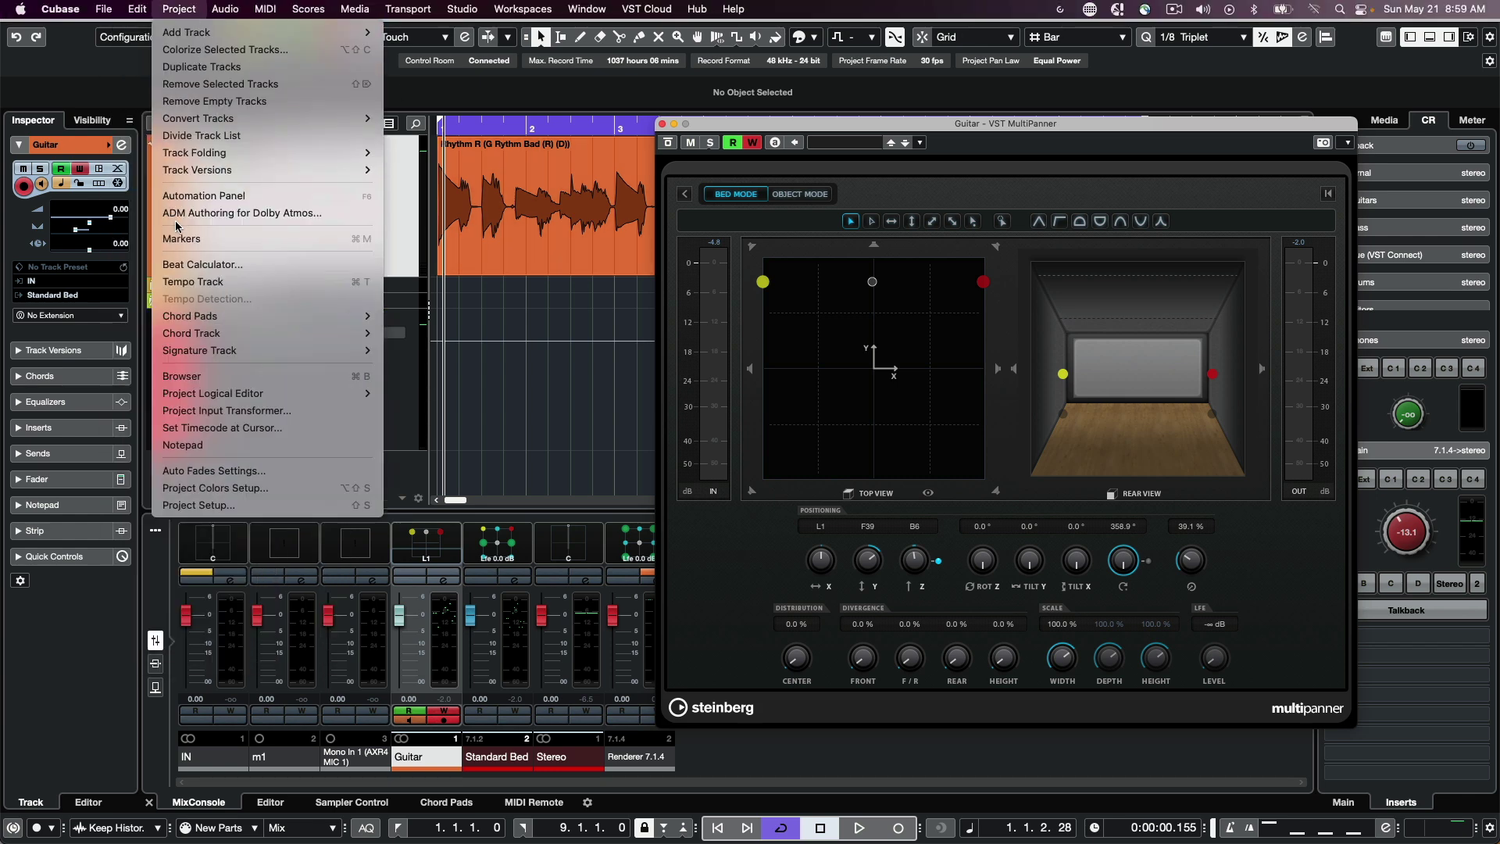
click(232, 215)
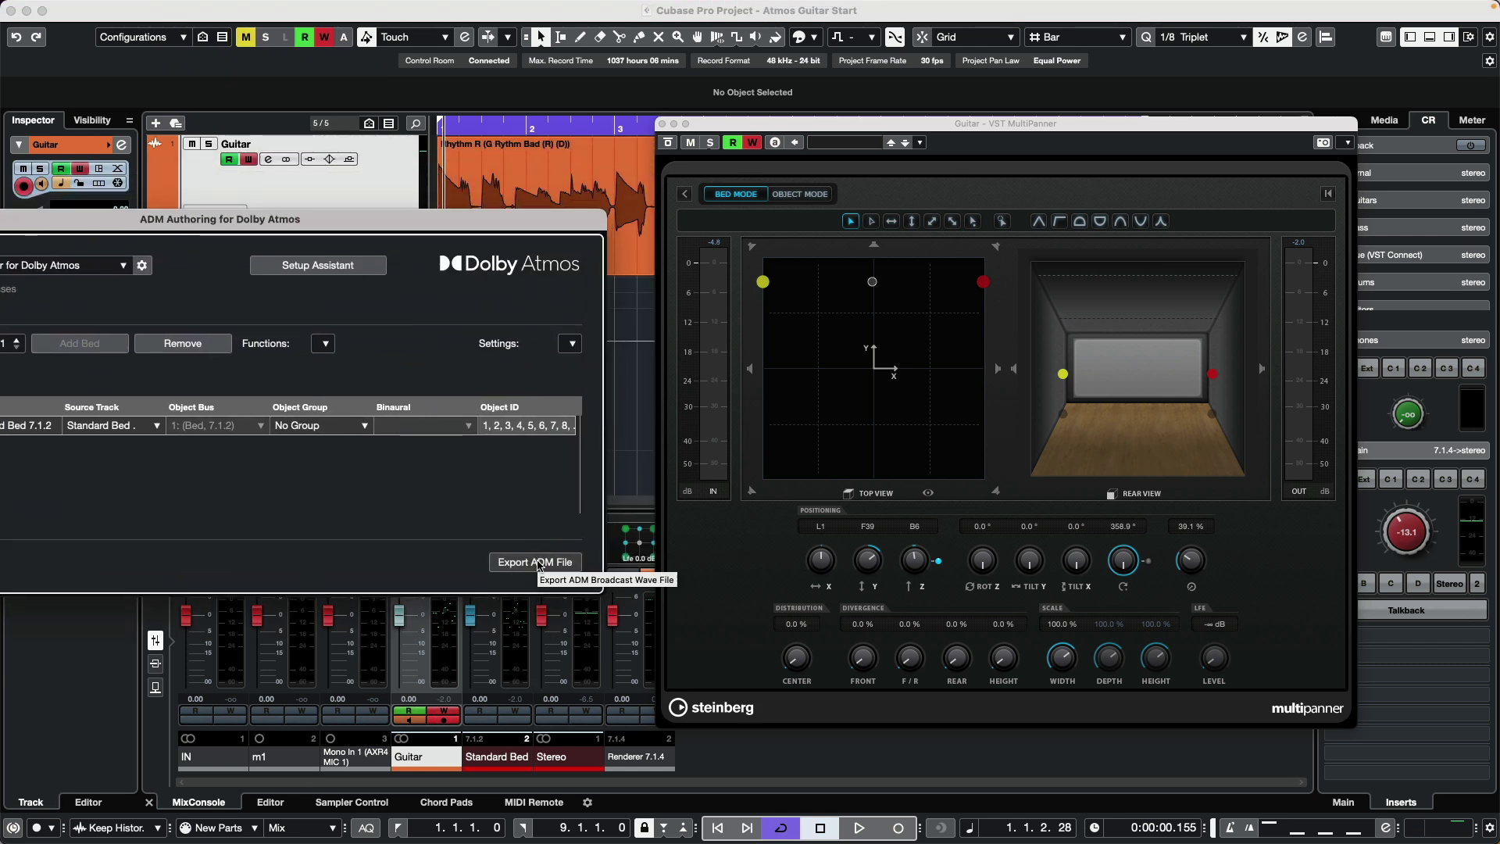
drag(535, 221, 883, 241)
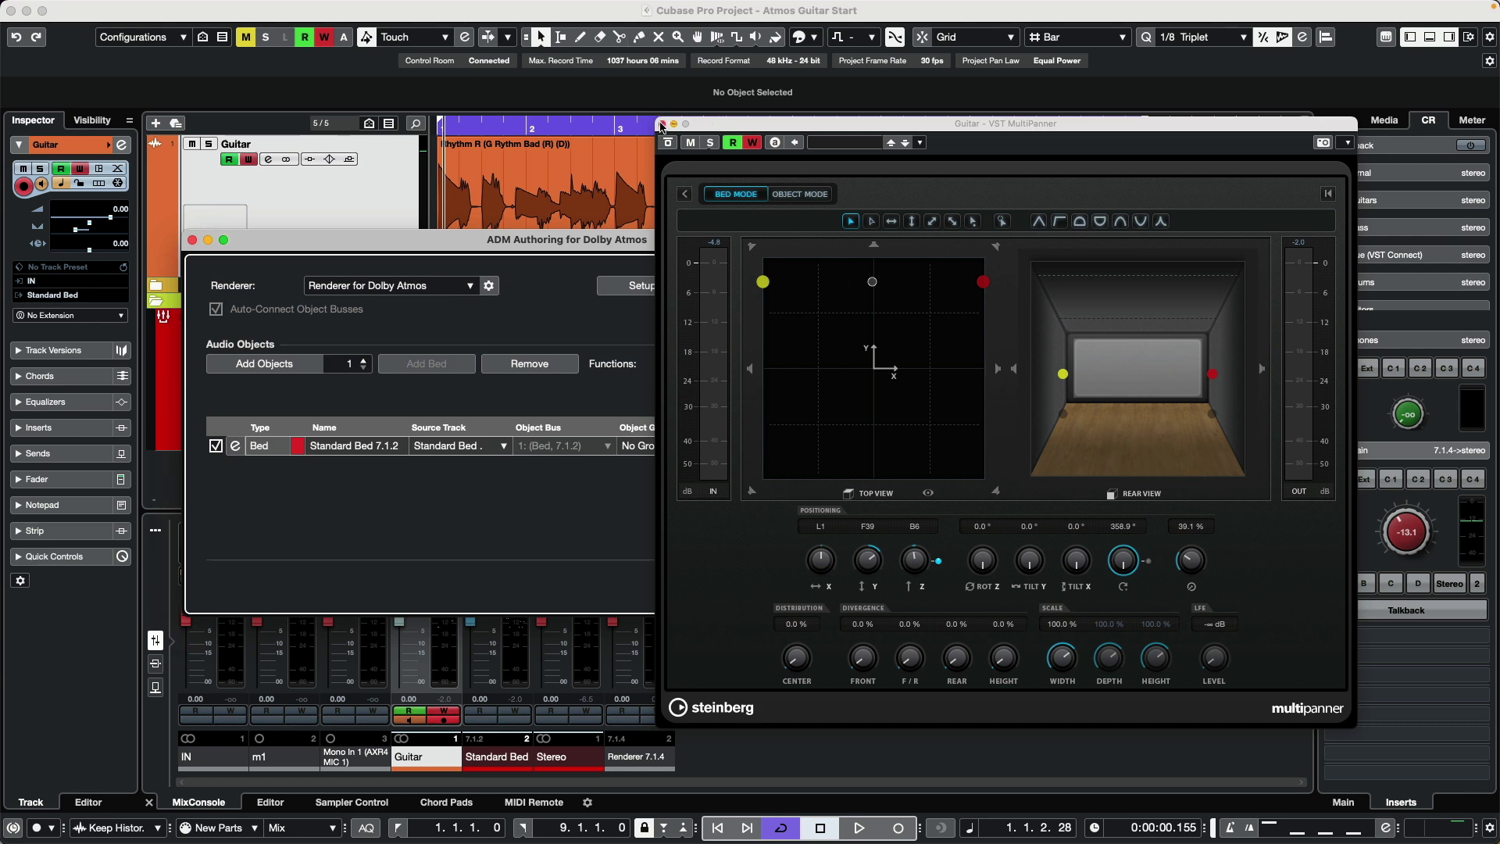
click(662, 125)
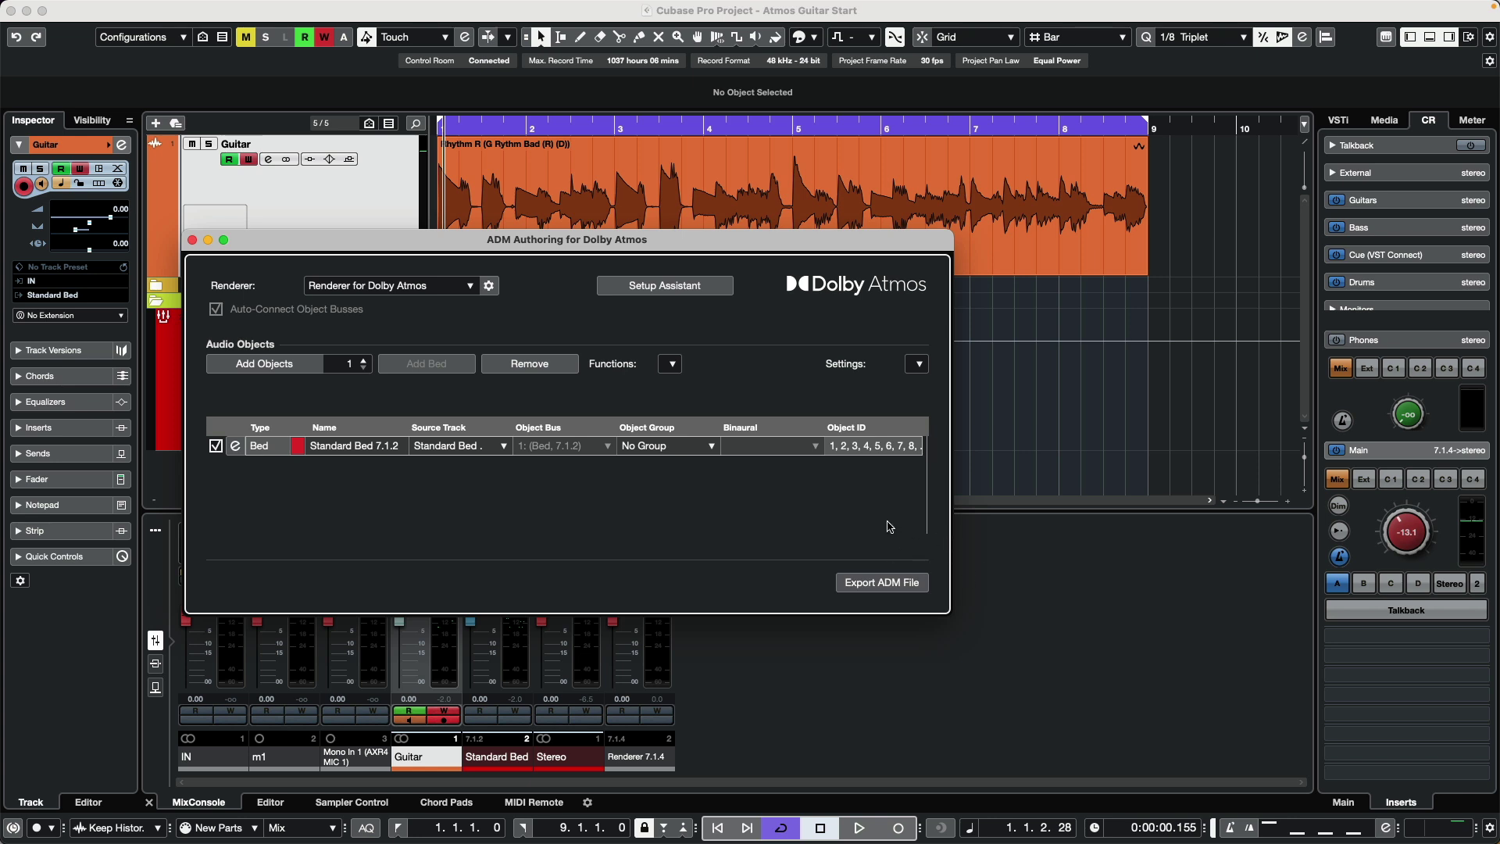
drag(364, 239, 711, 239)
click(545, 234)
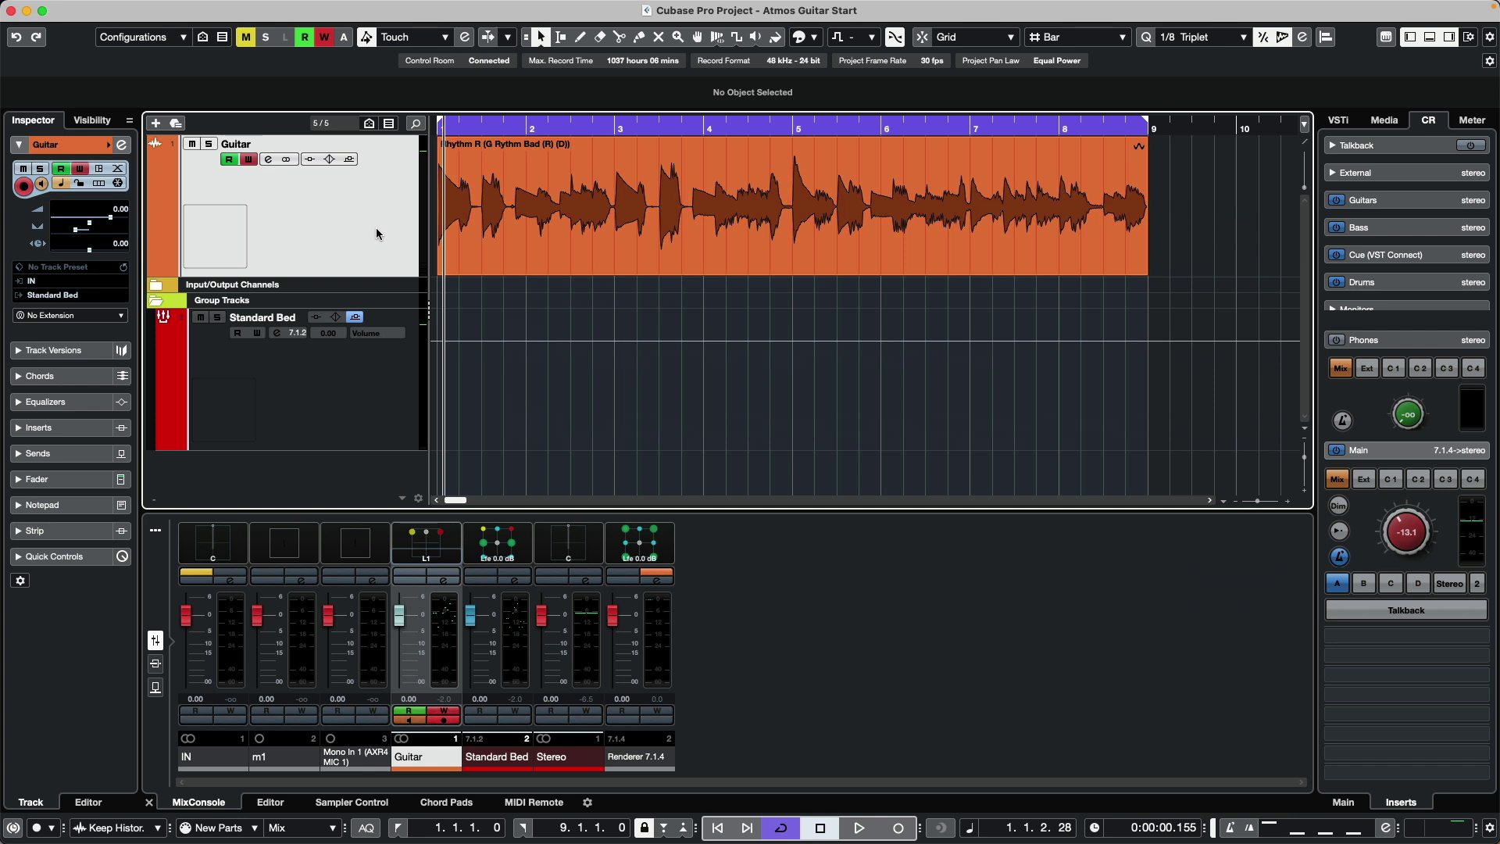
Add a Stereo send at 0 dB on the Standard Bed channel and close its settings
click(459, 127)
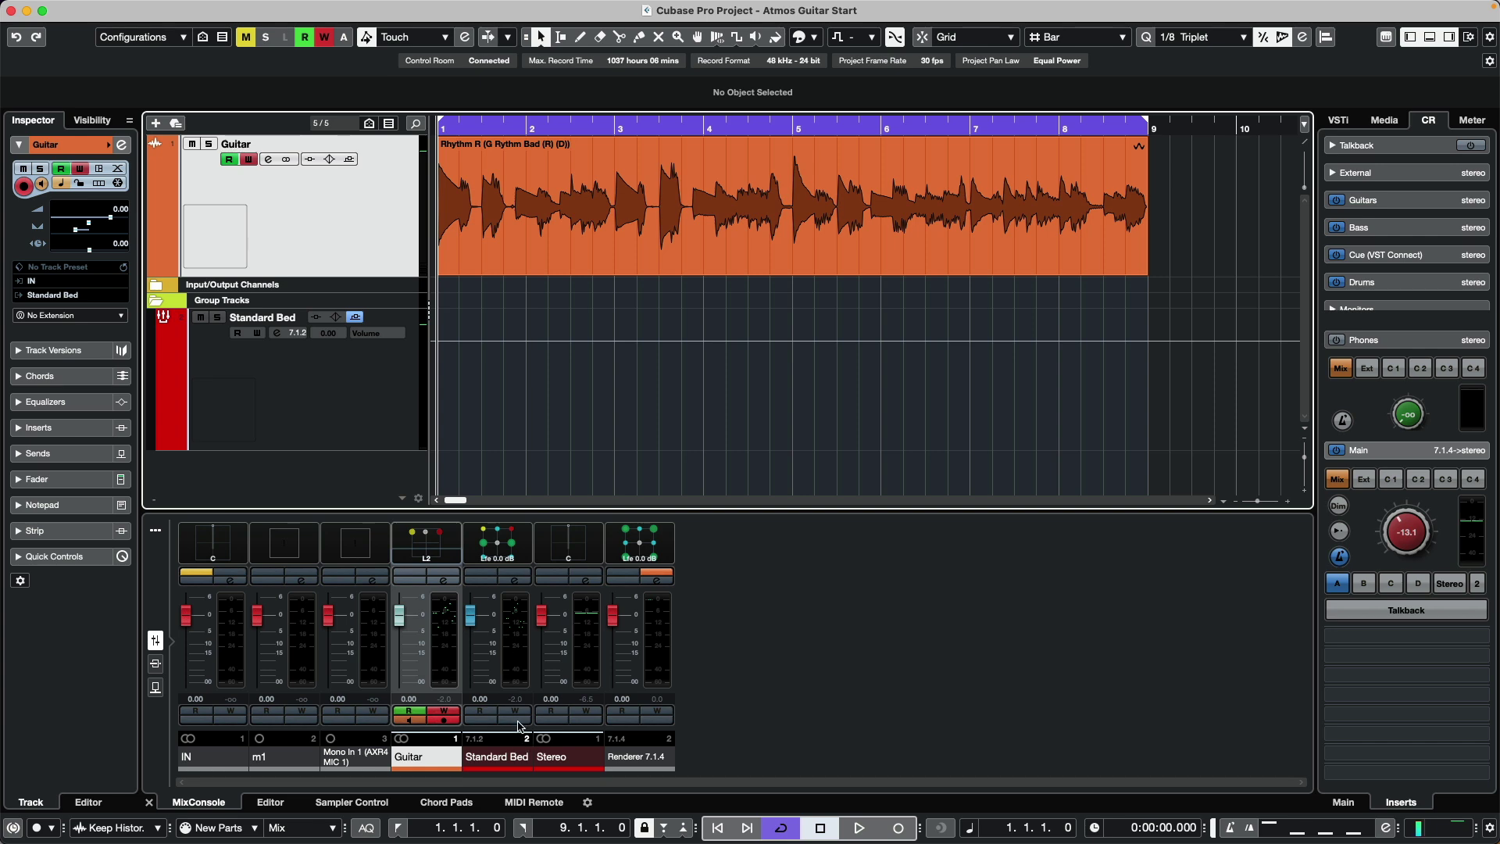
click(519, 583)
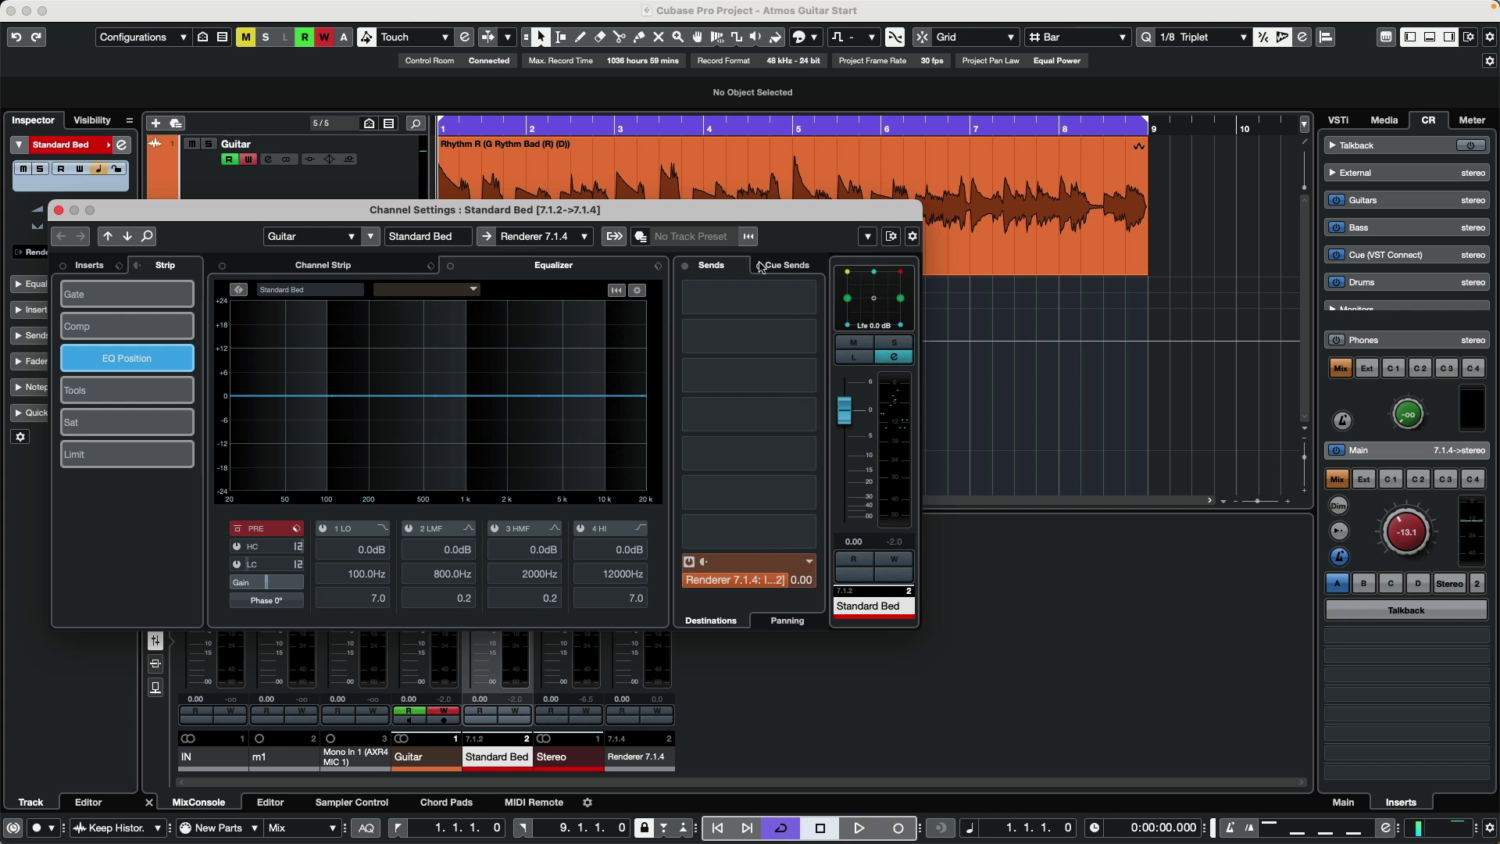
click(810, 302)
click(811, 303)
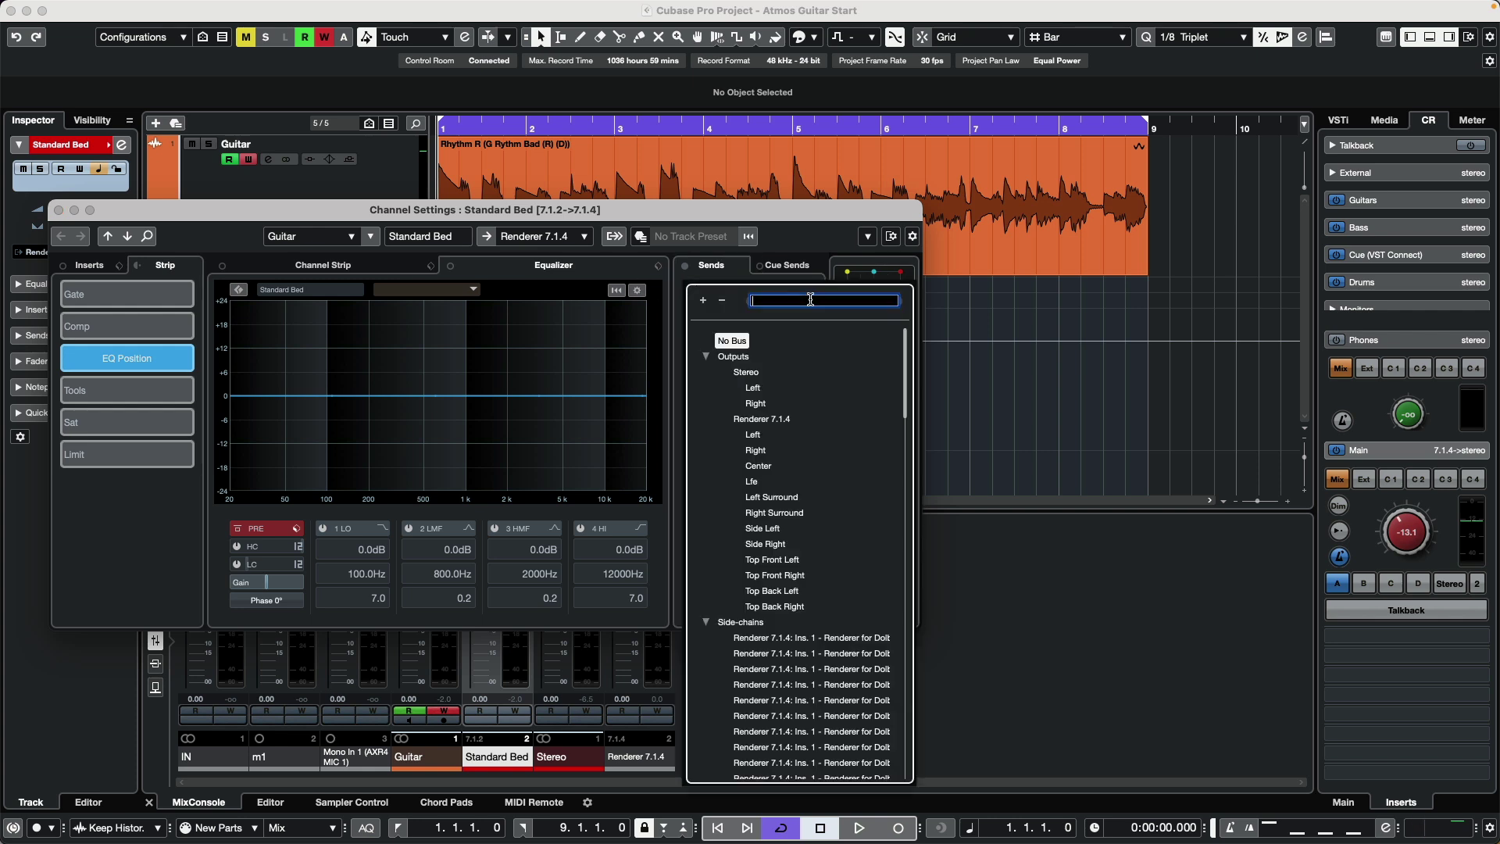
click(746, 372)
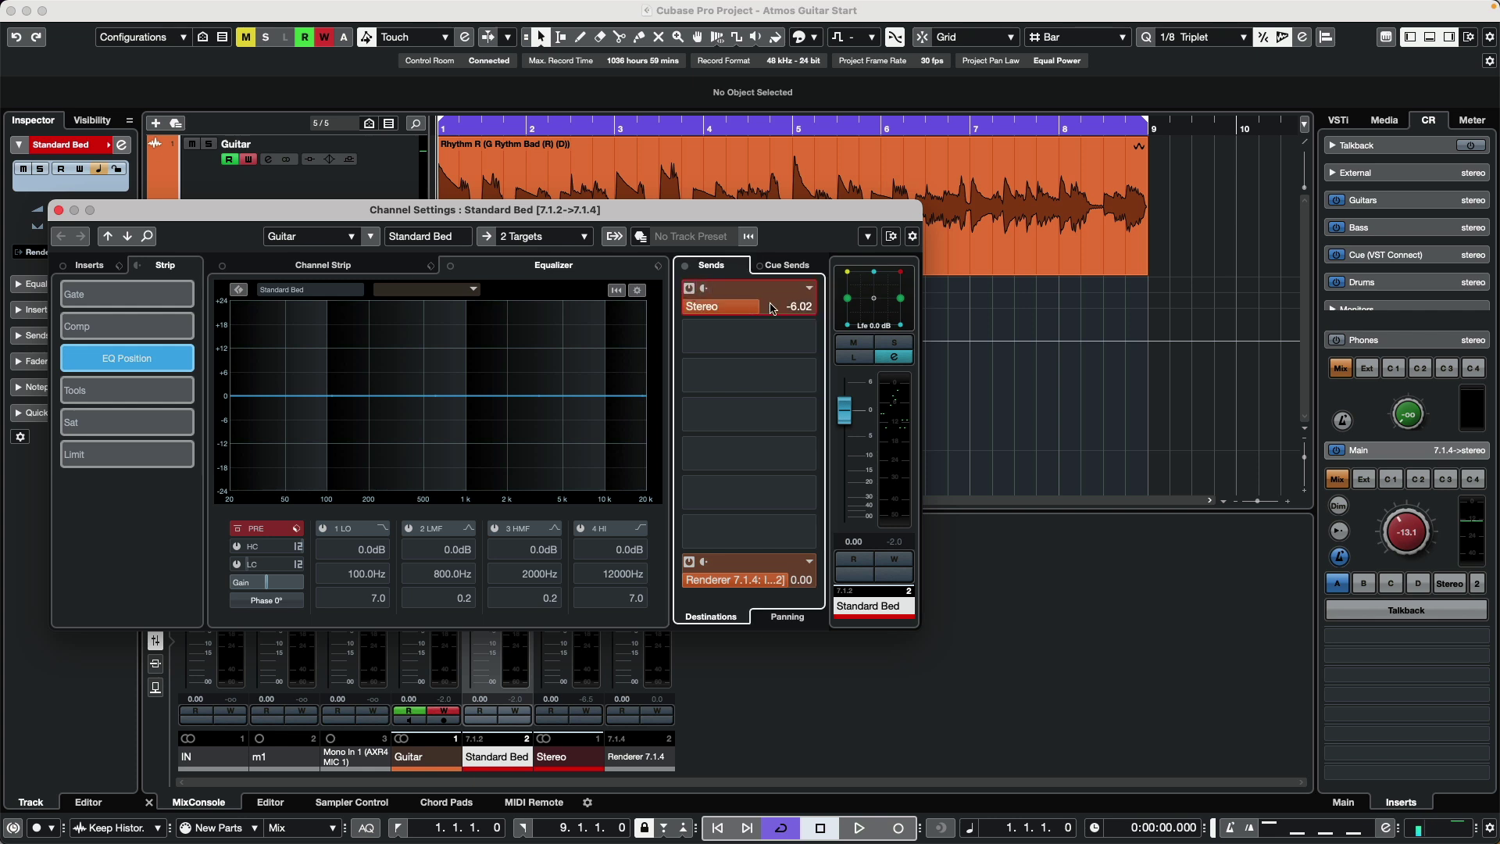
double_click(771, 307)
text(0)
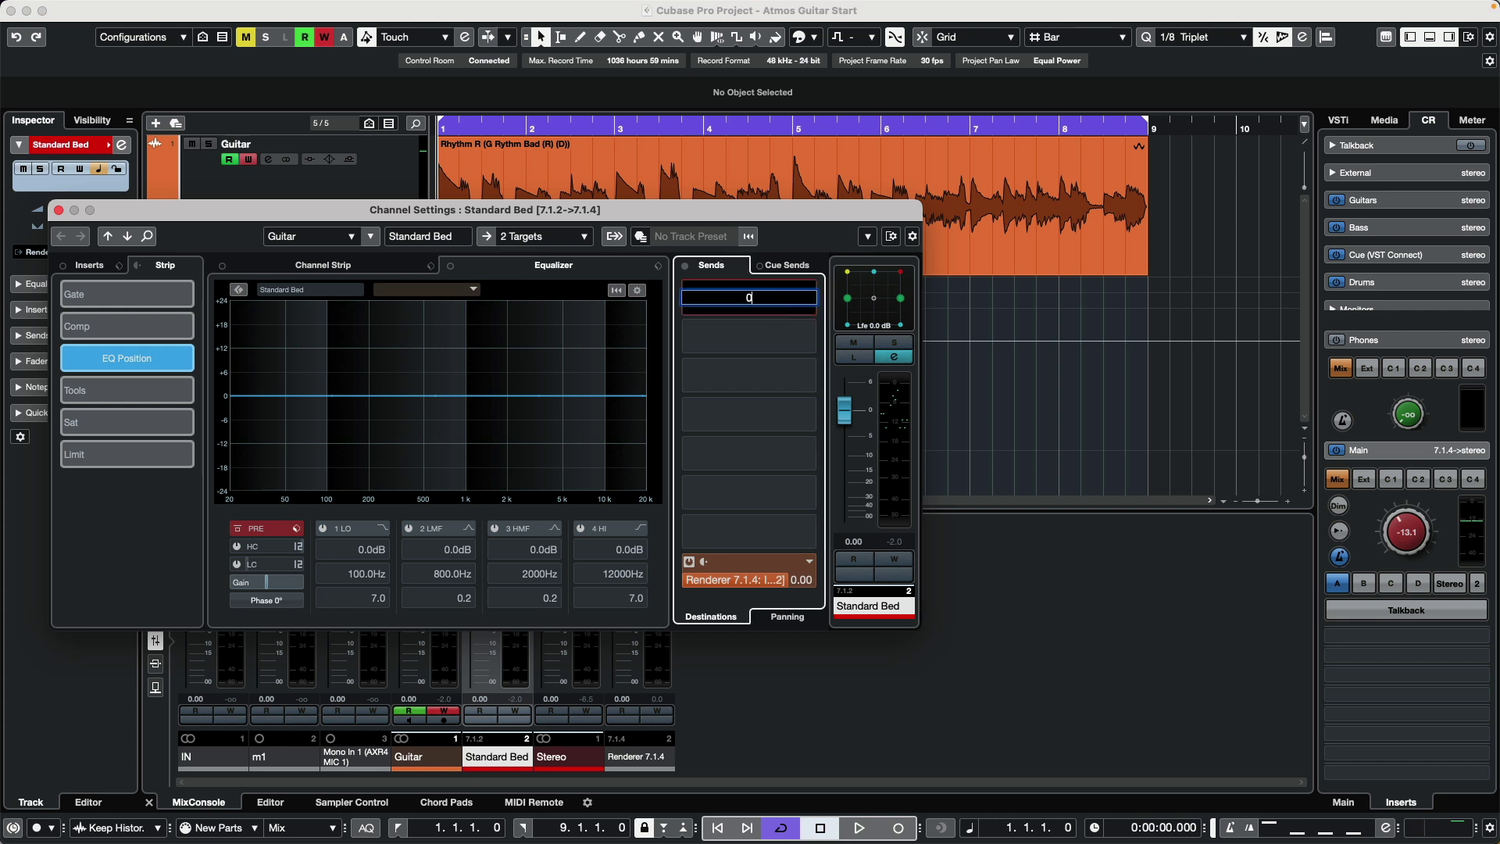
key(Return)
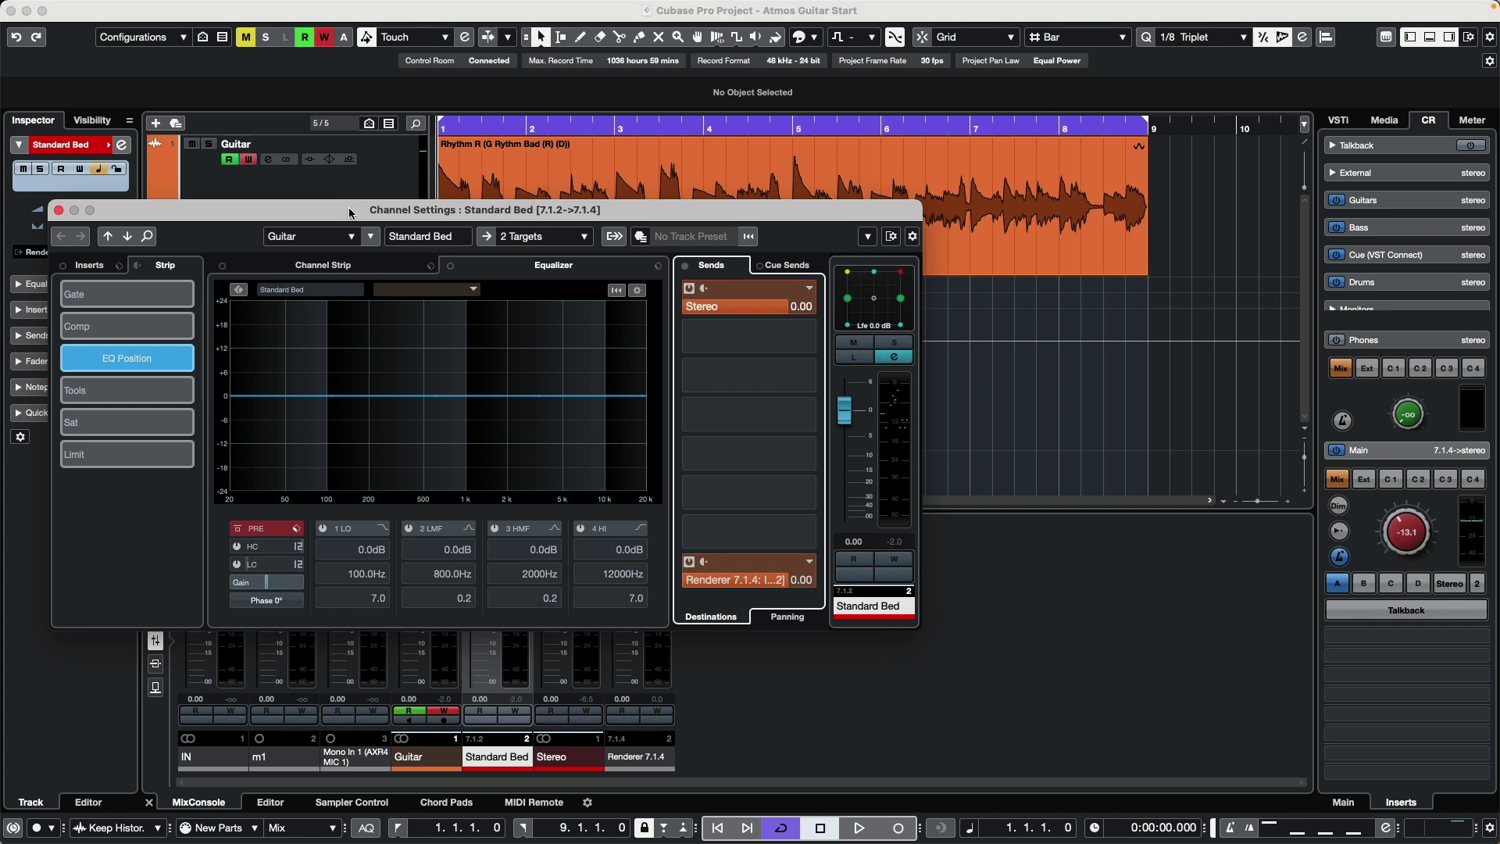
drag(350, 212, 756, 222)
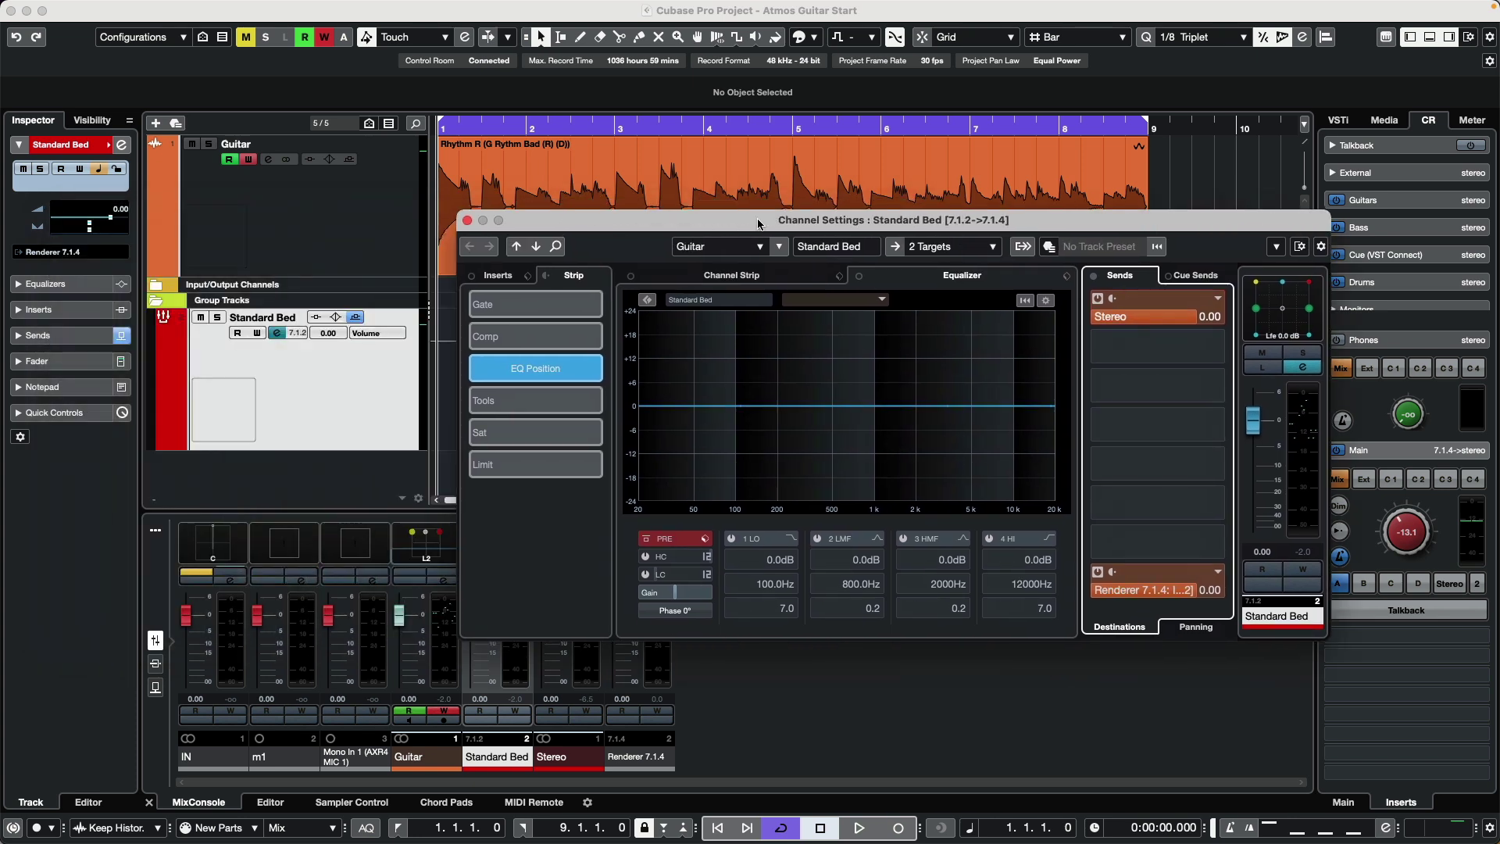
click(466, 221)
click(104, 8)
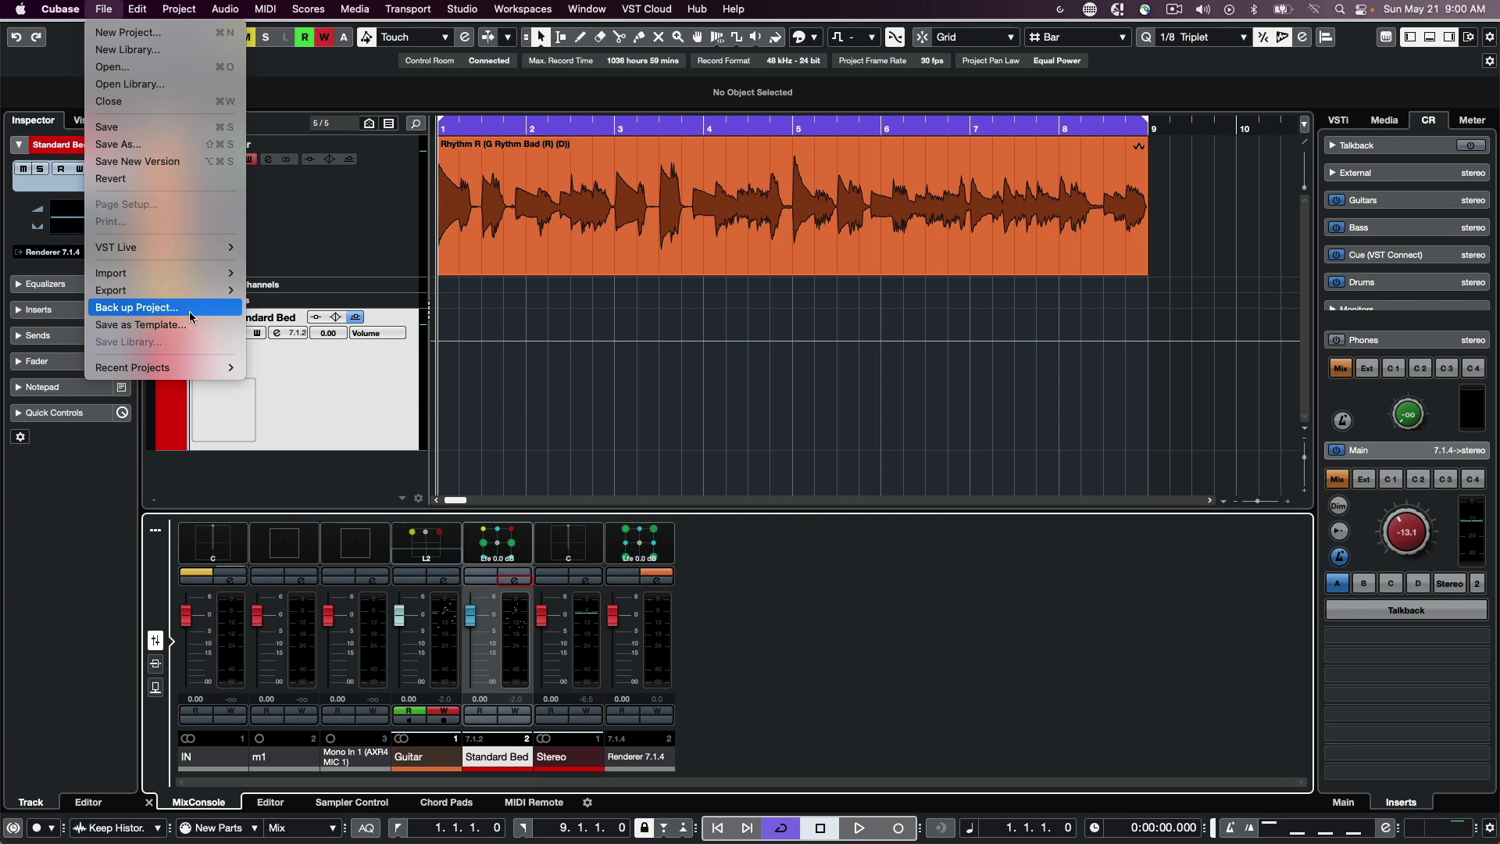
Export the Audio Mixdown as 'Atmos Guitar Start 360' WAV to the Desktop, then re-enable cycle
mouse_move(187, 291)
click(334, 300)
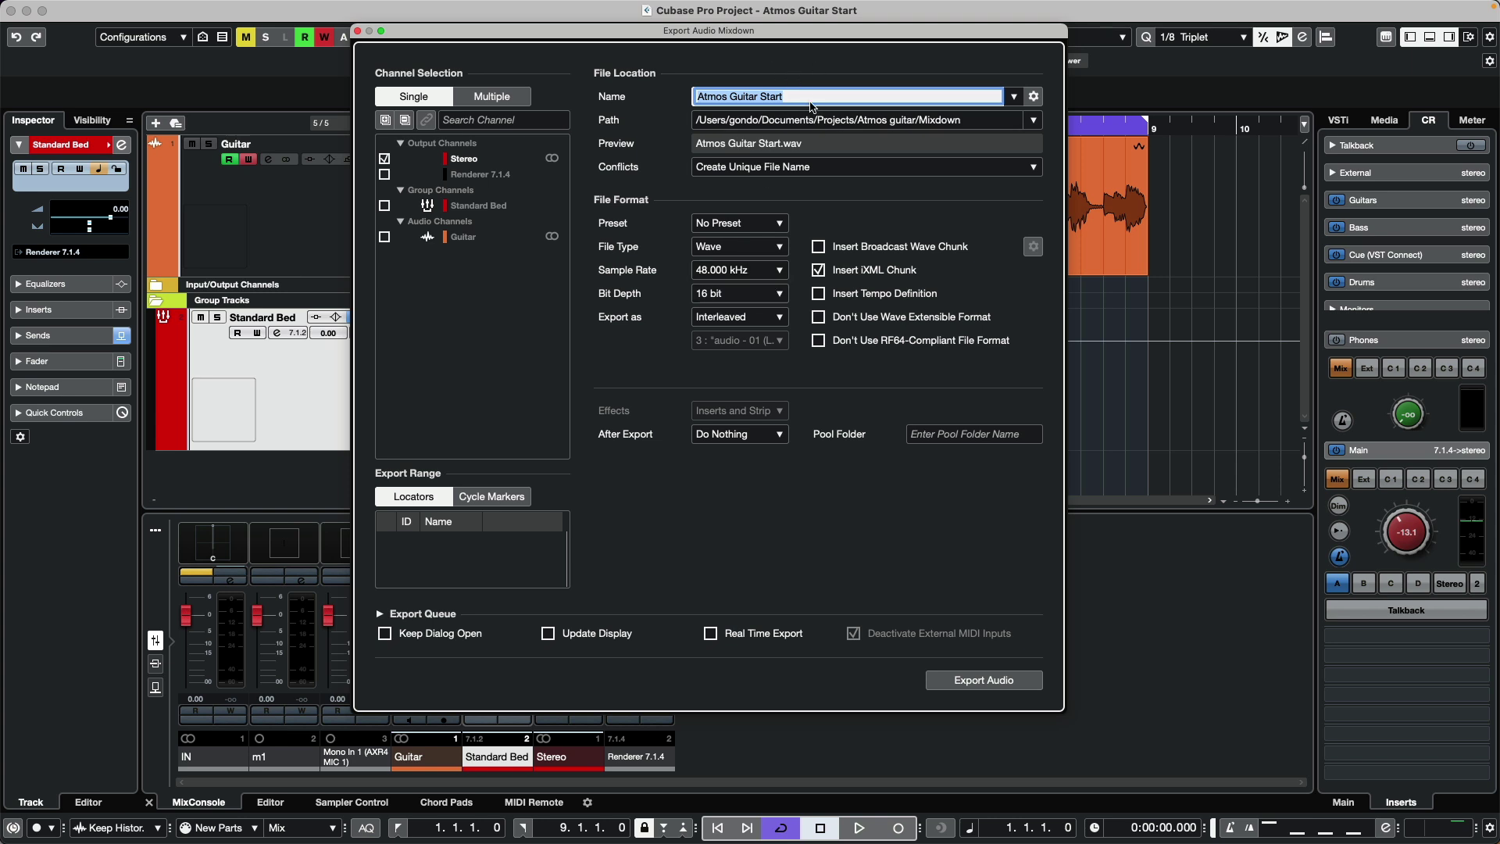
click(809, 95)
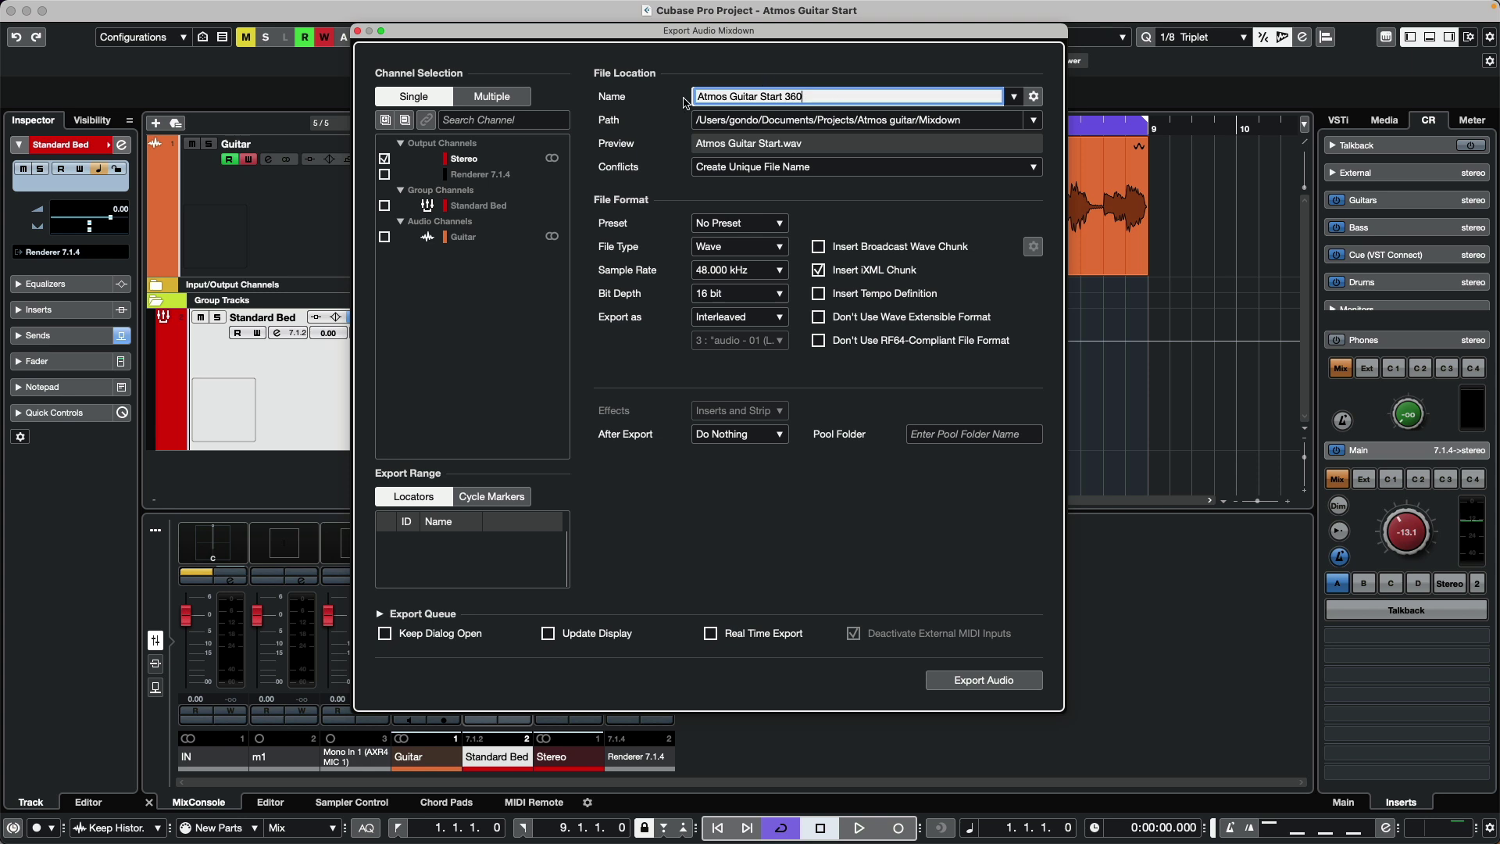
click(1034, 119)
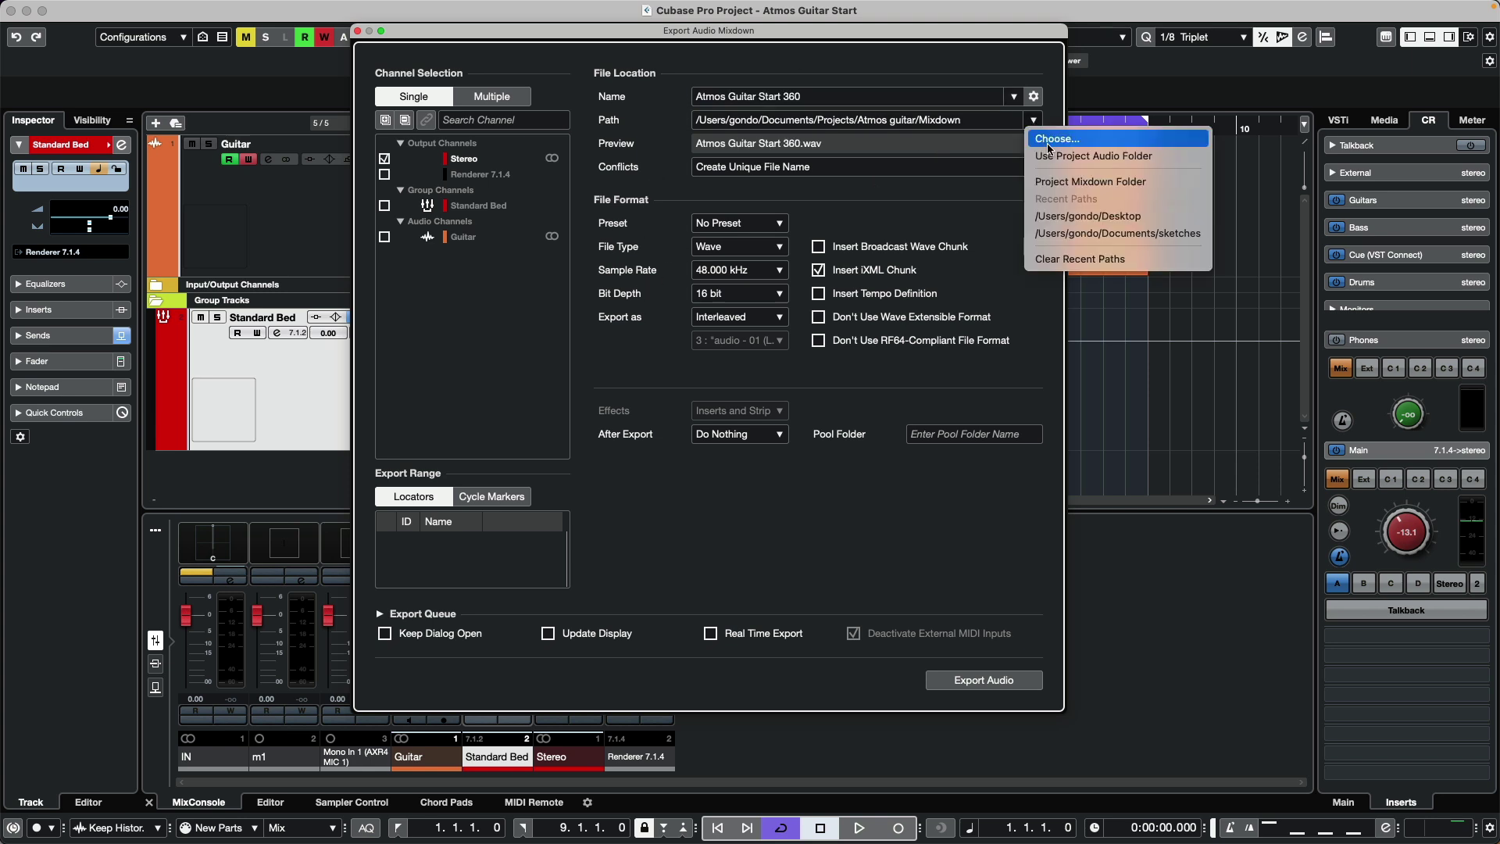
click(1049, 143)
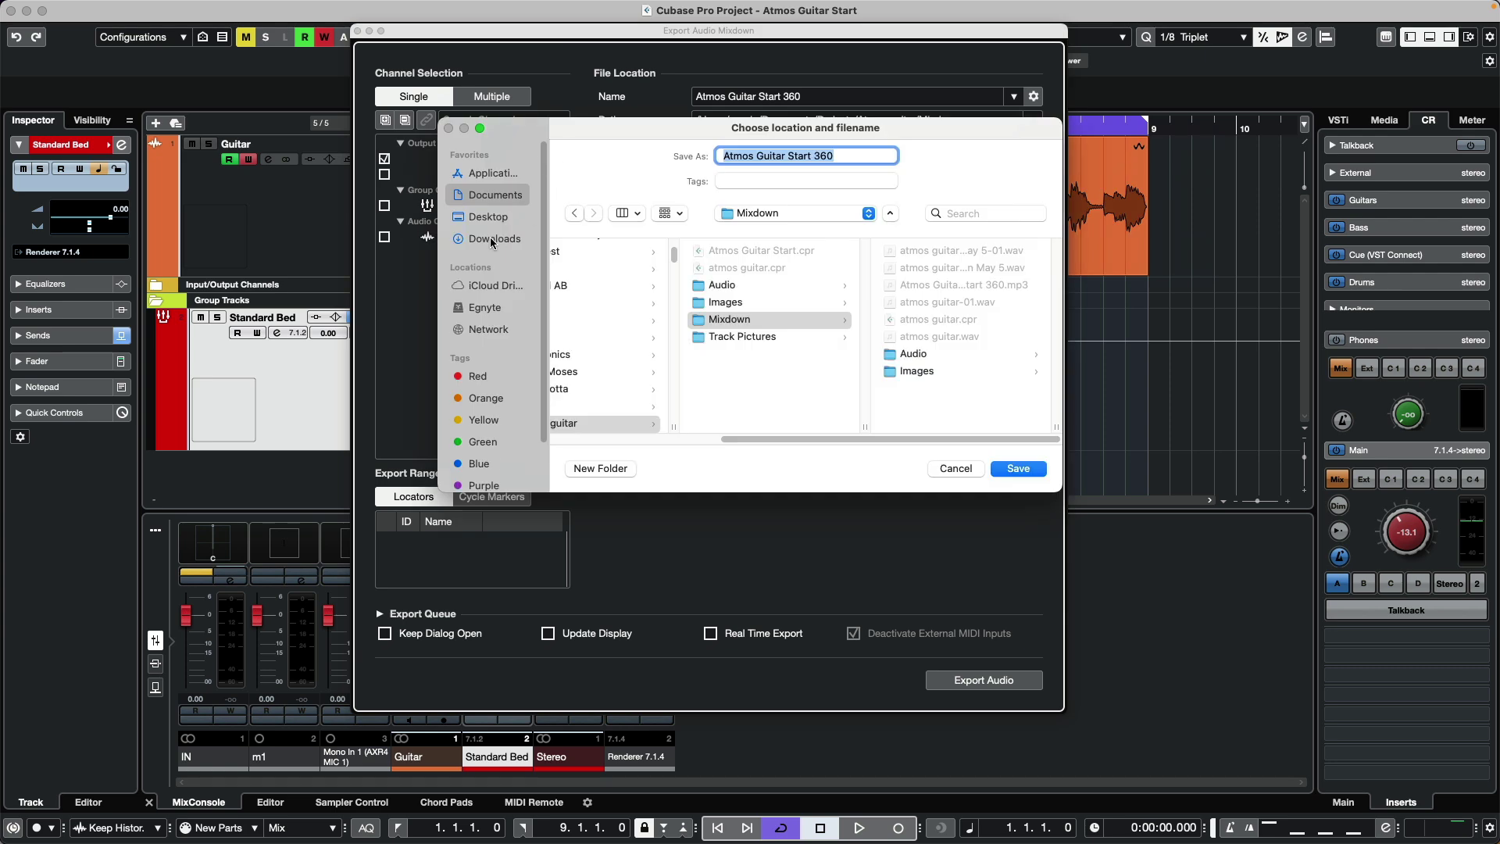
click(493, 219)
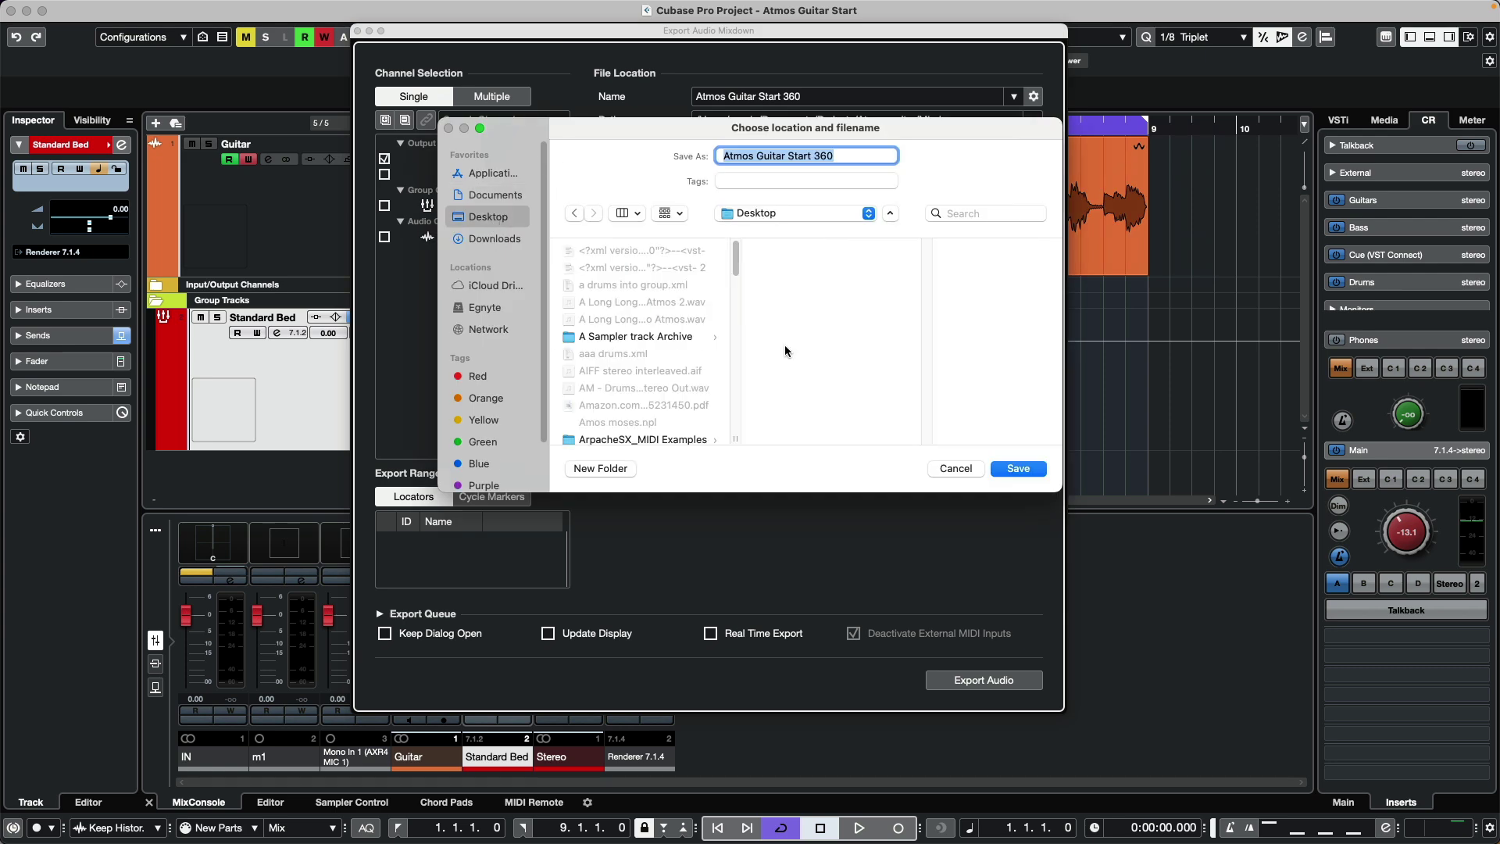
click(1017, 468)
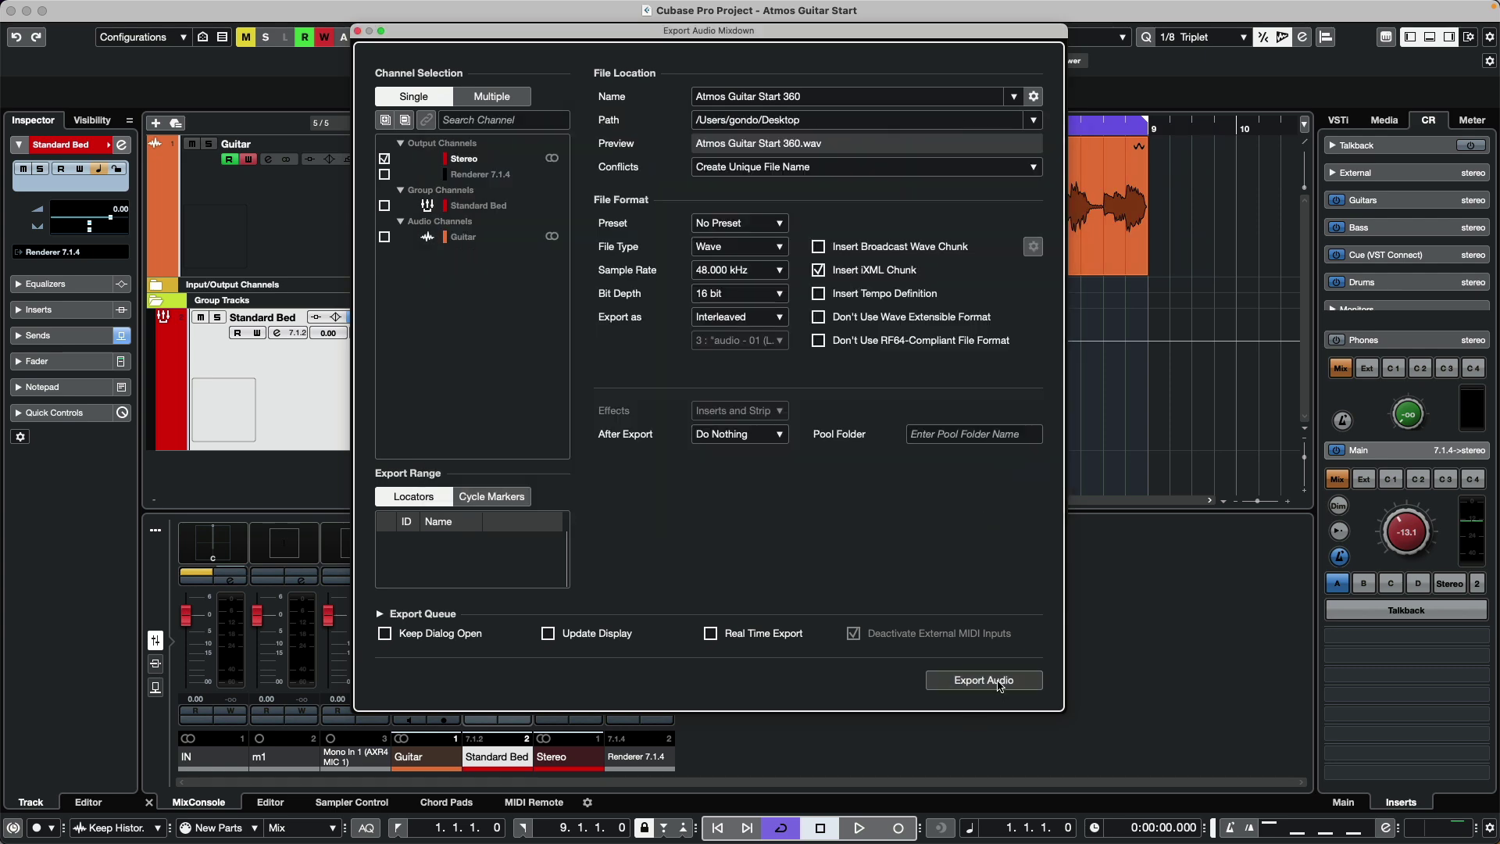
click(1000, 684)
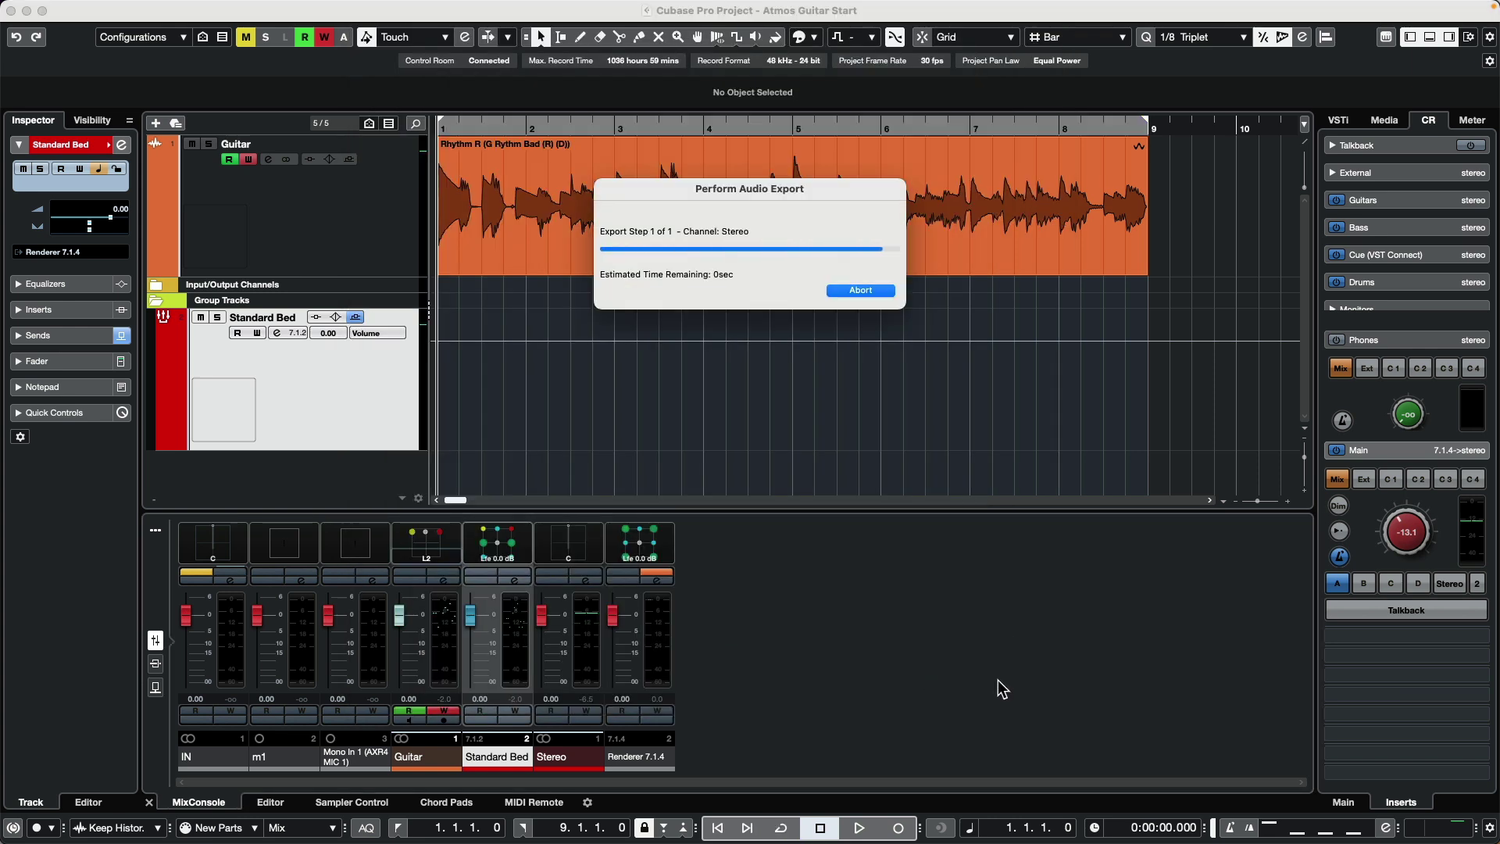
key(slash)
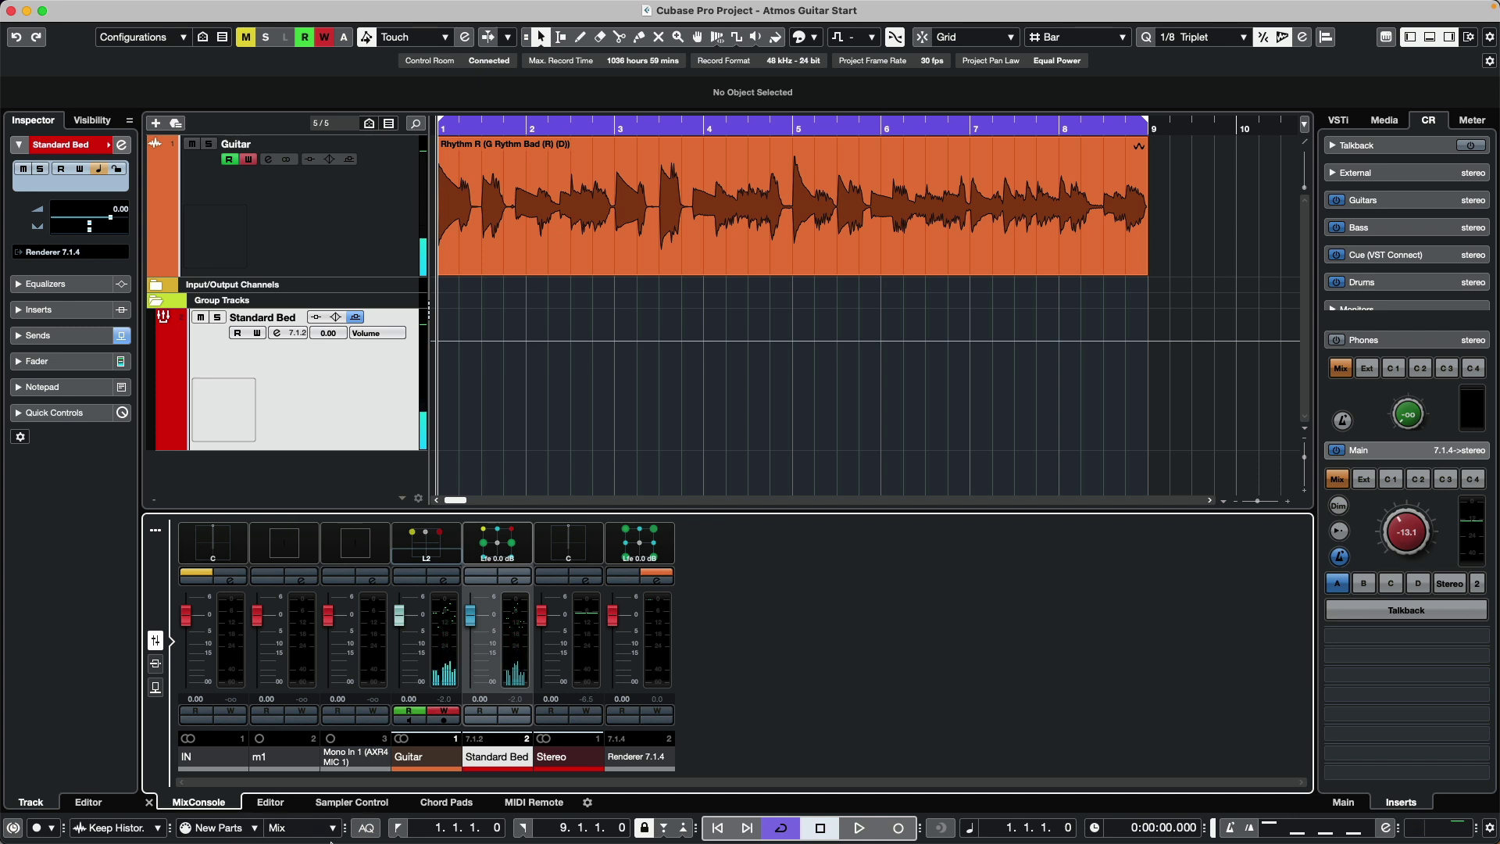
Open Atmos Guitar Start 360.wav from the Desktop in Finder to play it in Music
mouse_move(278, 838)
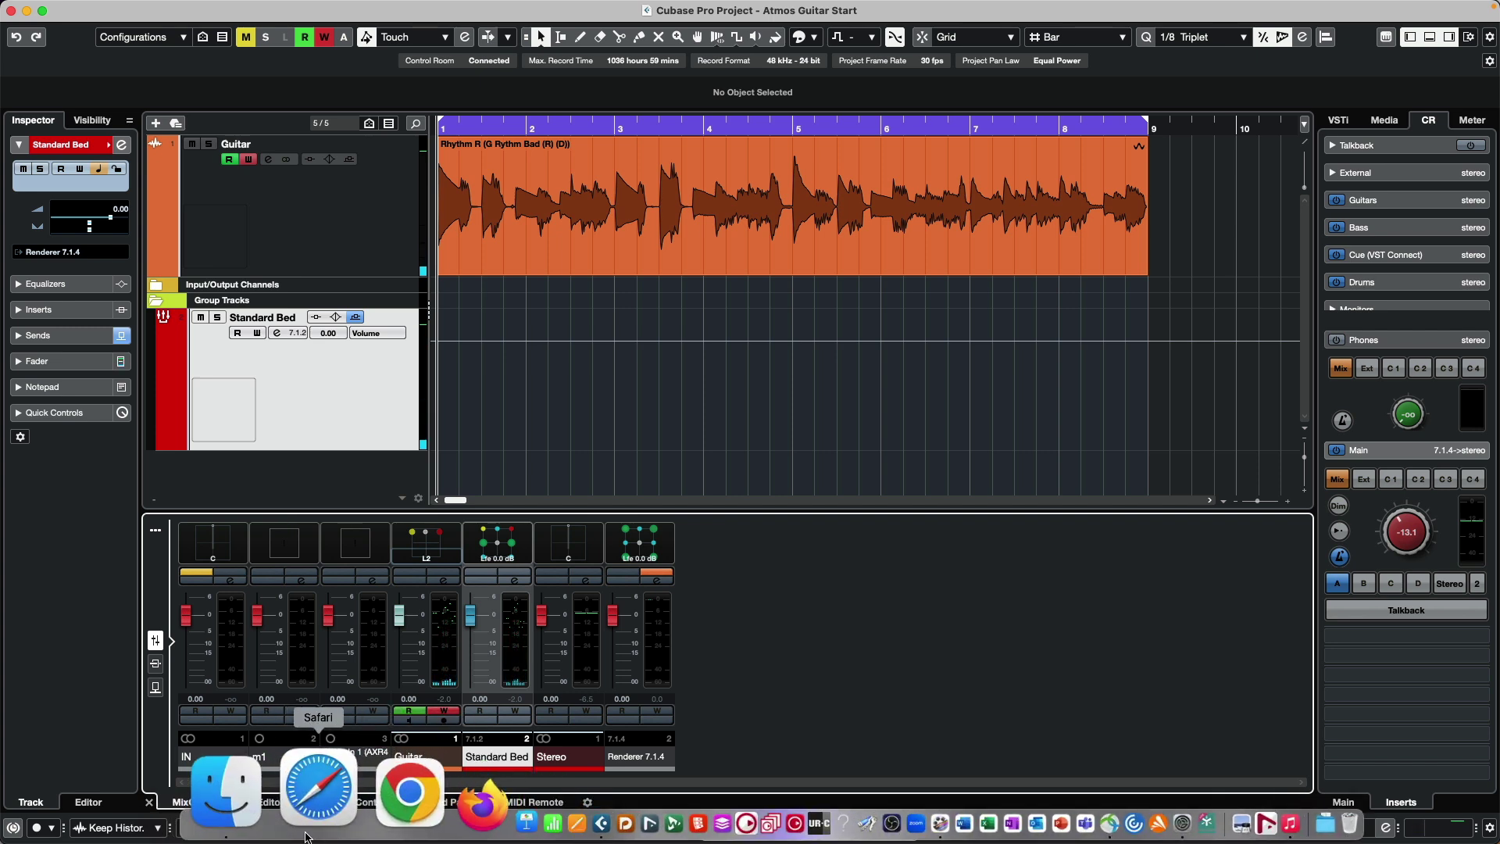
click(291, 825)
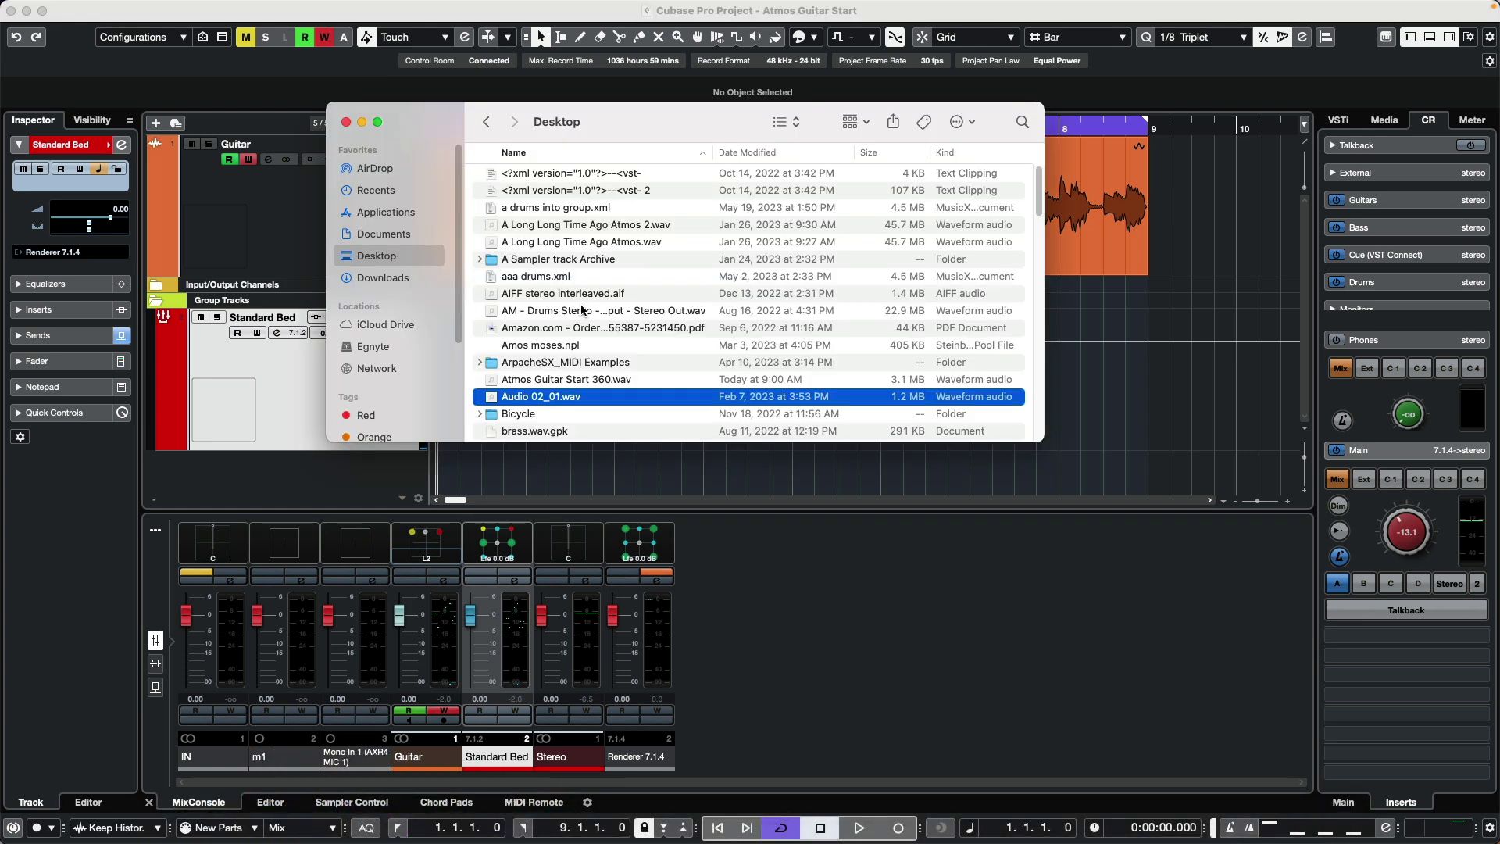
click(577, 379)
double_click(577, 382)
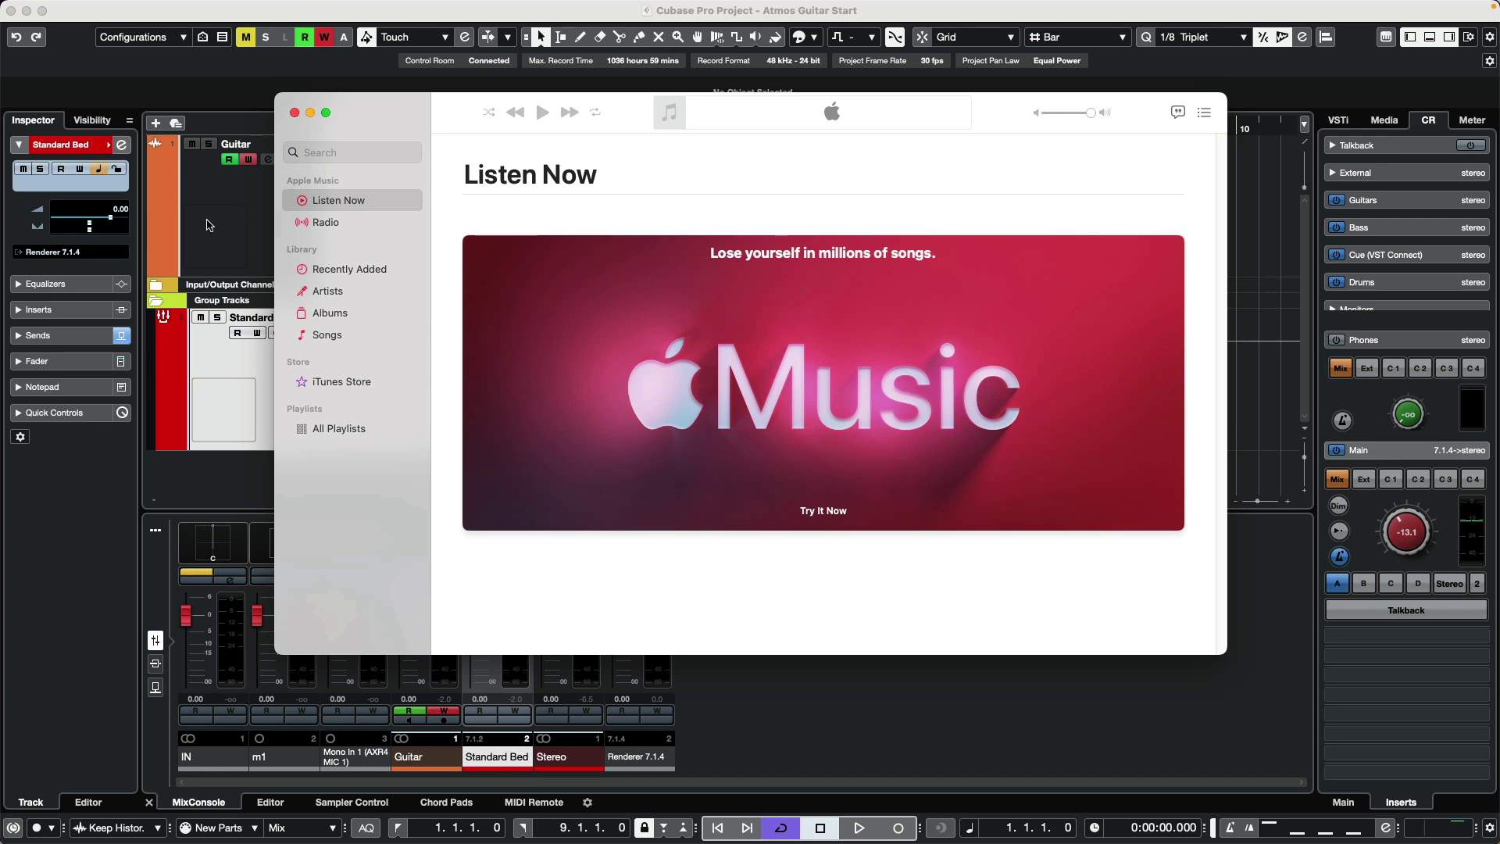
Minimize the Music window to bring back the Cubase project
click(309, 116)
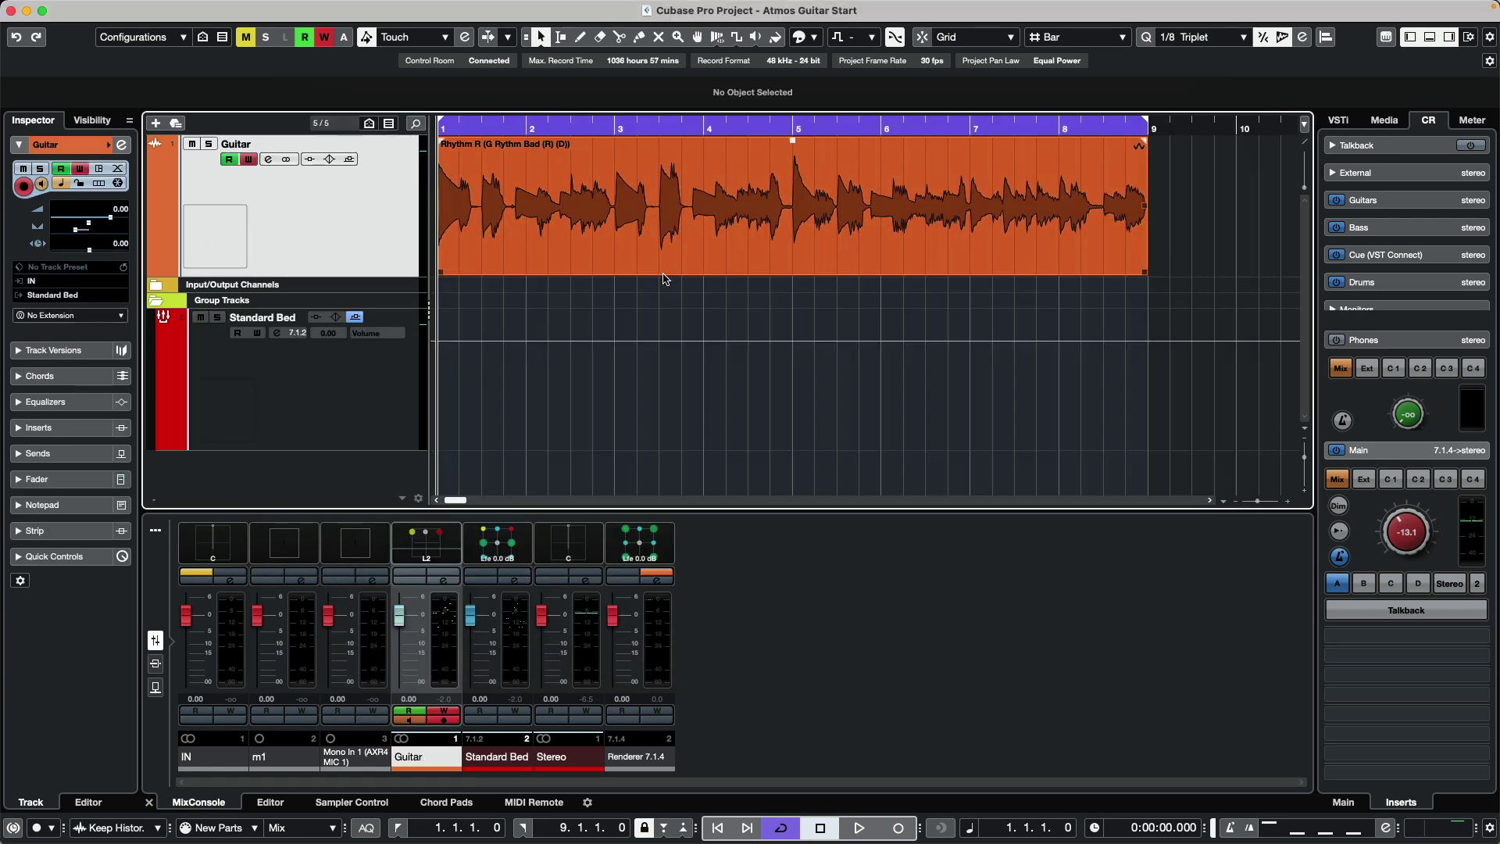